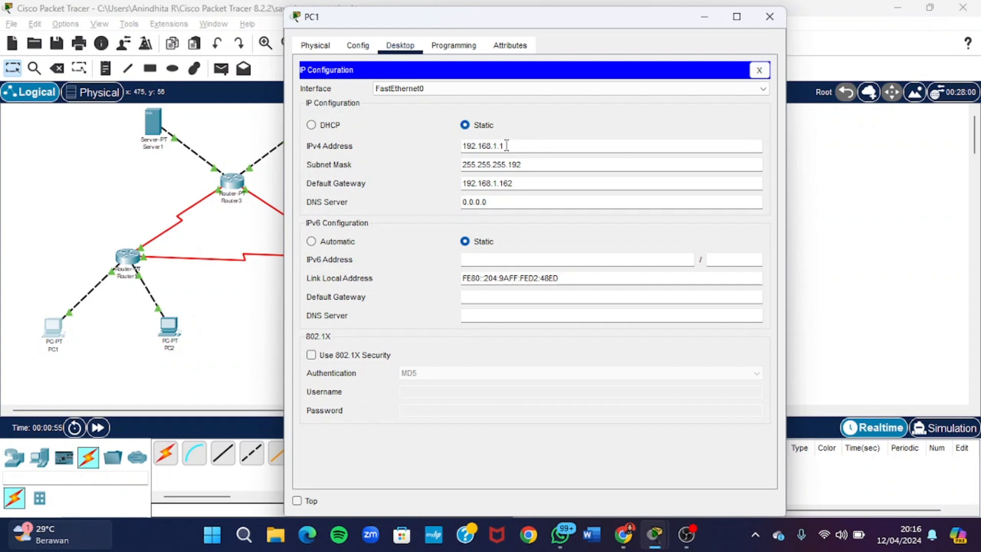
- Close PC1's IP configuration and check the PC addresses in the network diagram on the static routing page in Chrome
click(769, 17)
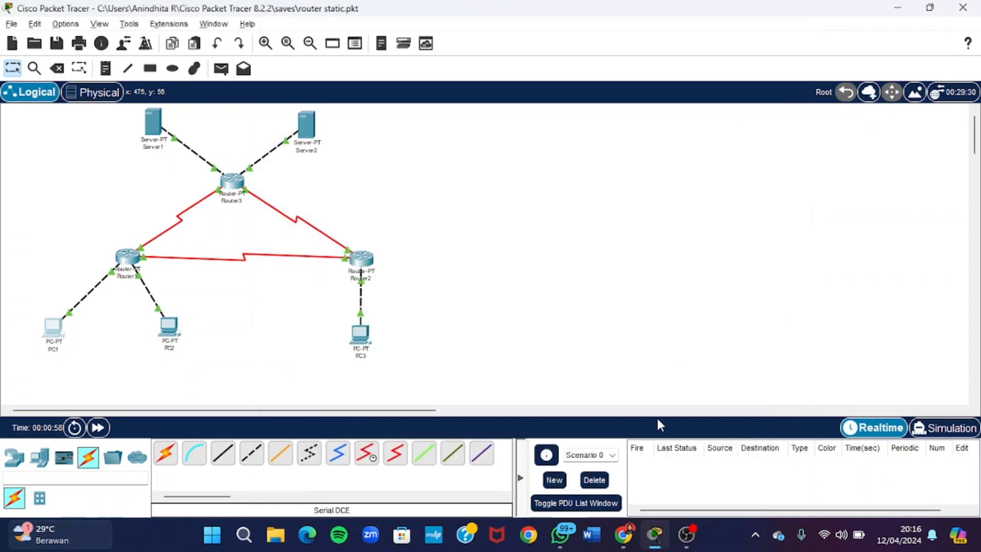
click(623, 535)
scroll(386, 392, up, 2)
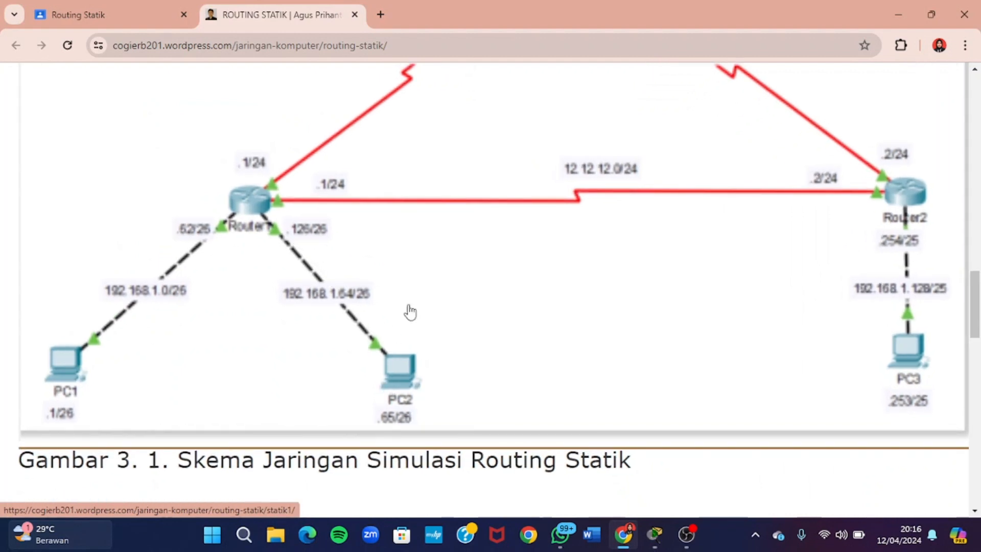
- Return to Packet Tracer and review PC2's IP address, subnet mask and default gateway
click(654, 534)
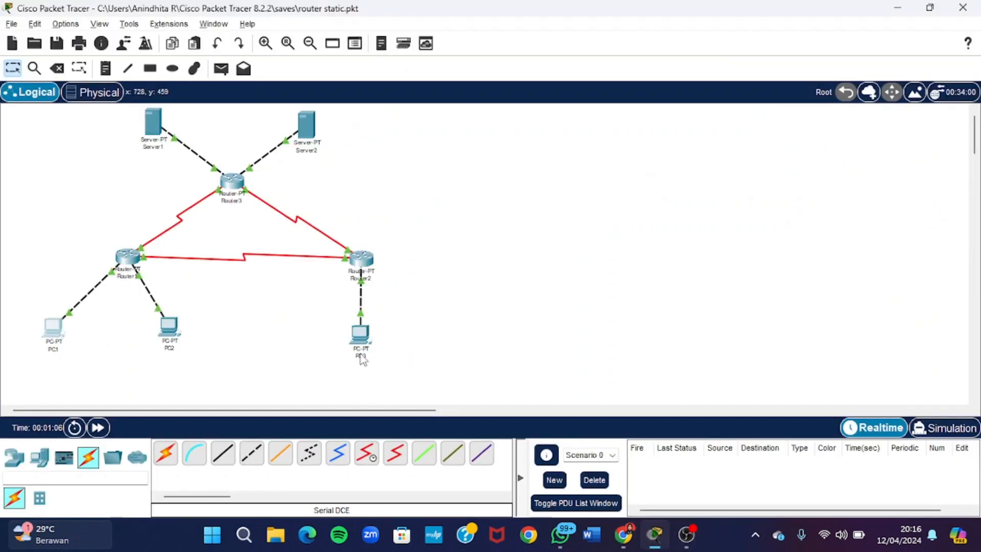
click(179, 335)
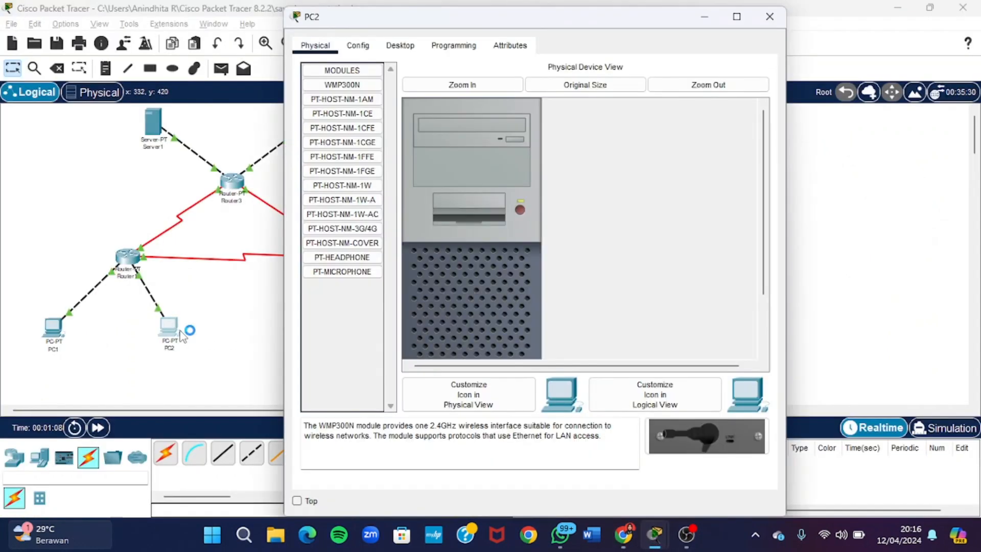
click(400, 45)
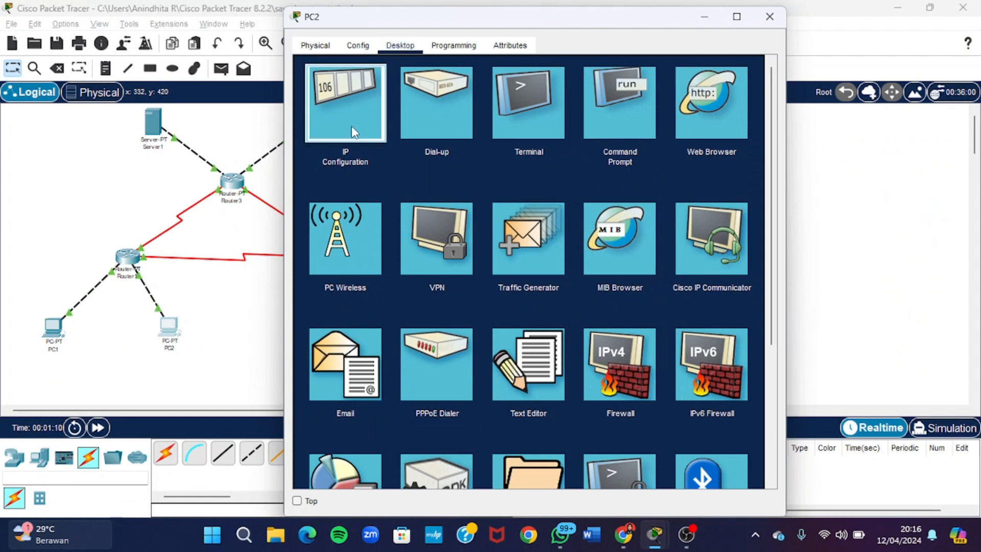
click(353, 131)
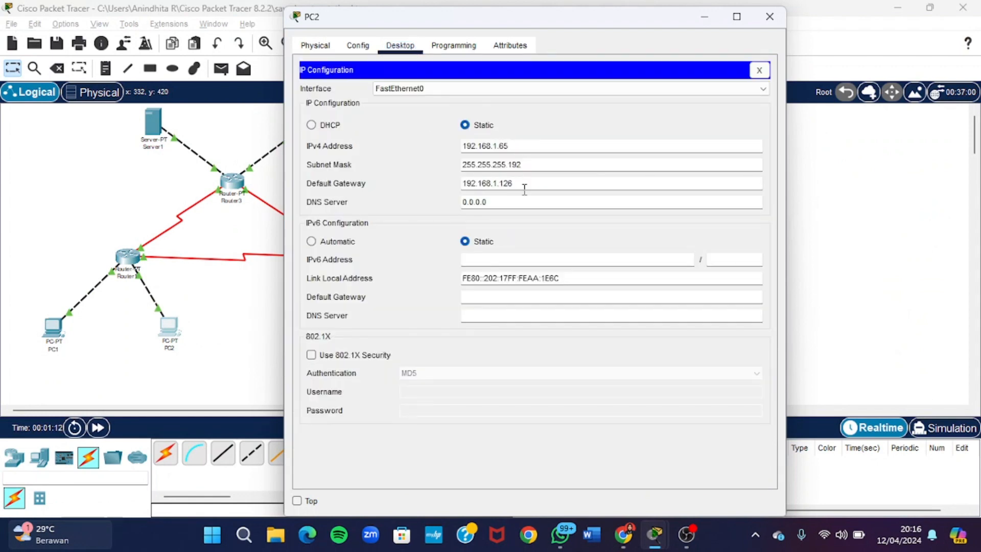
click(769, 17)
- Check PC3's addressing in the Chrome network diagram and review PC3's IP configuration in Packet Tracer
click(626, 546)
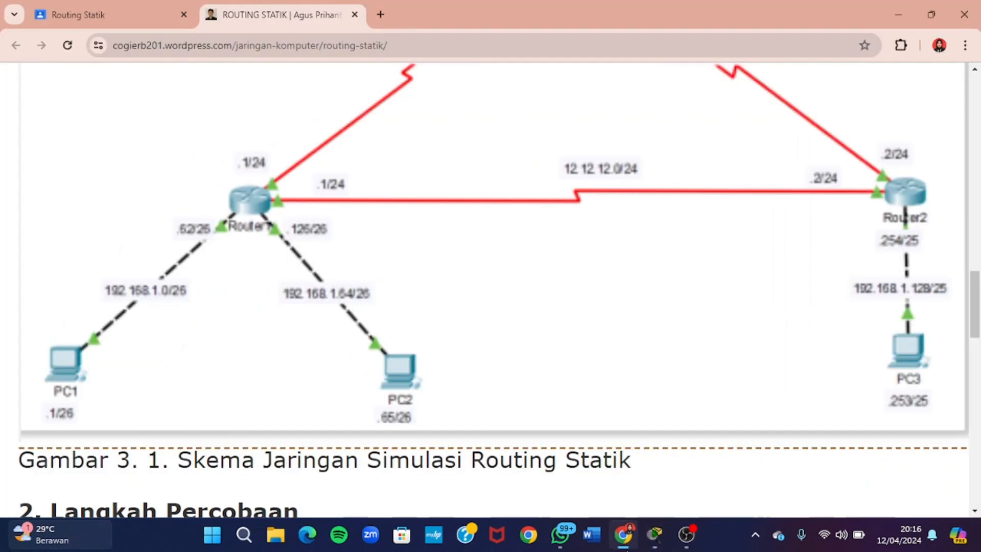
scroll(695, 343, right, 3)
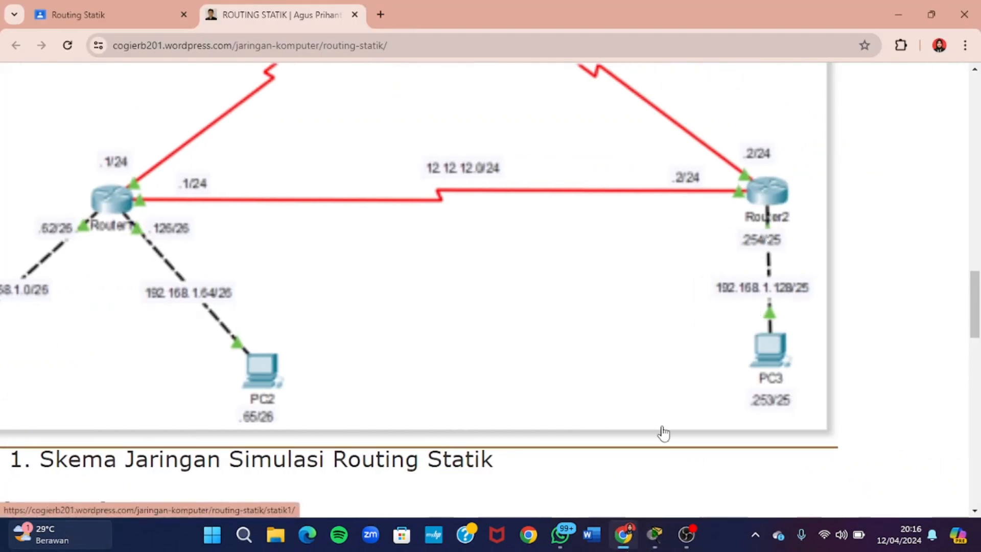
click(659, 536)
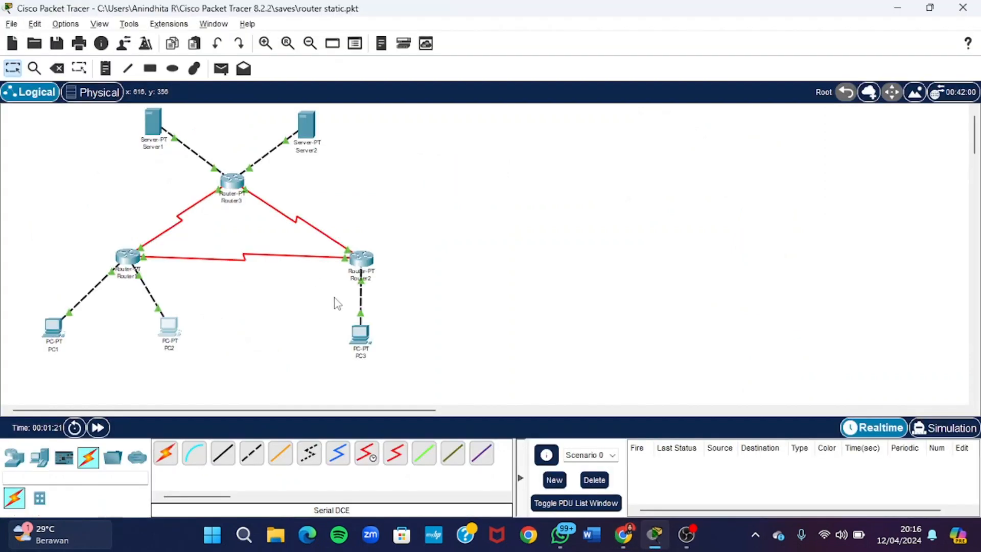
click(362, 338)
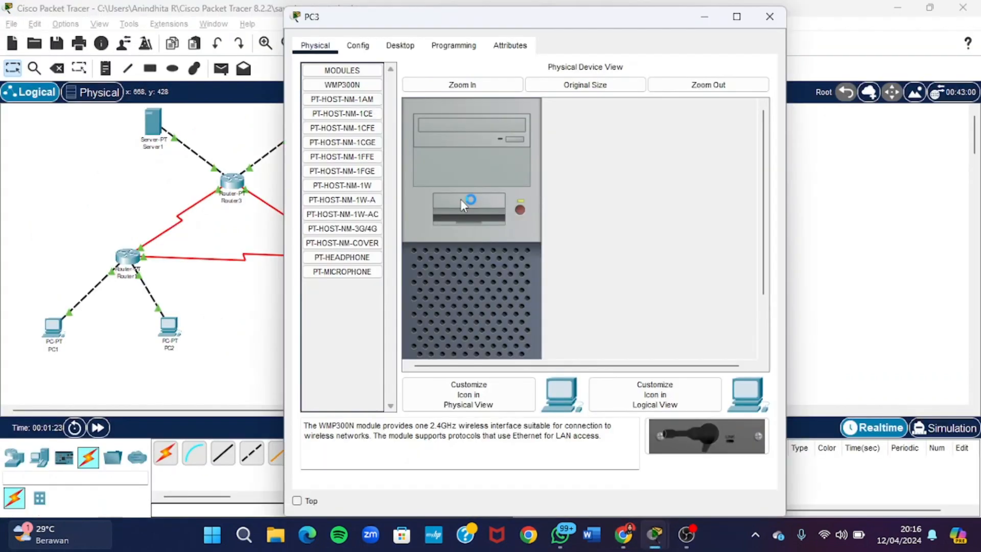
click(407, 46)
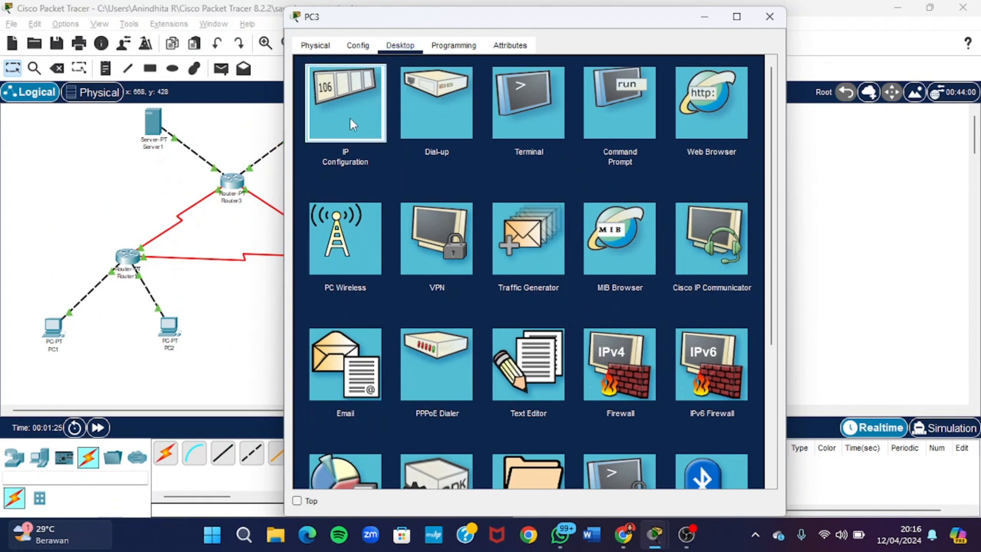
click(350, 118)
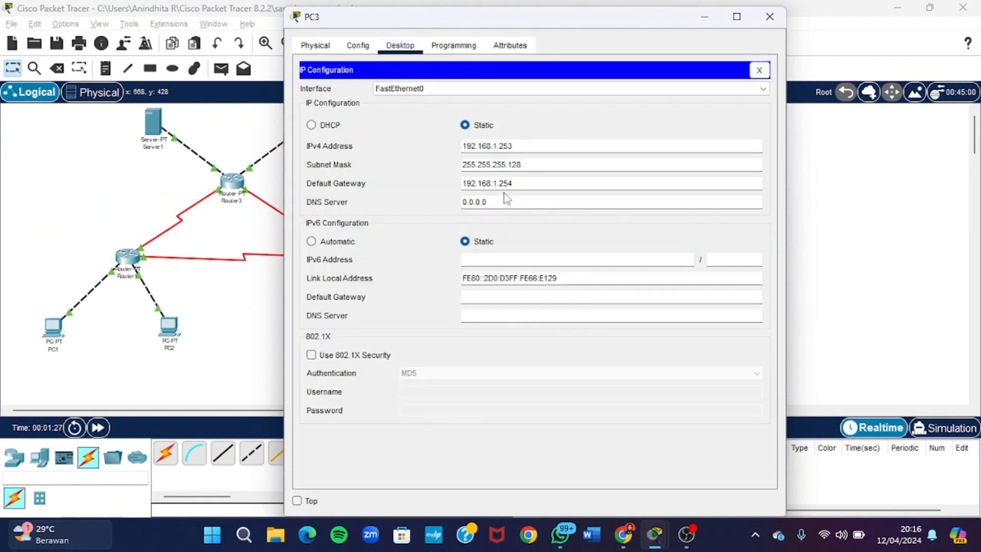
click(770, 16)
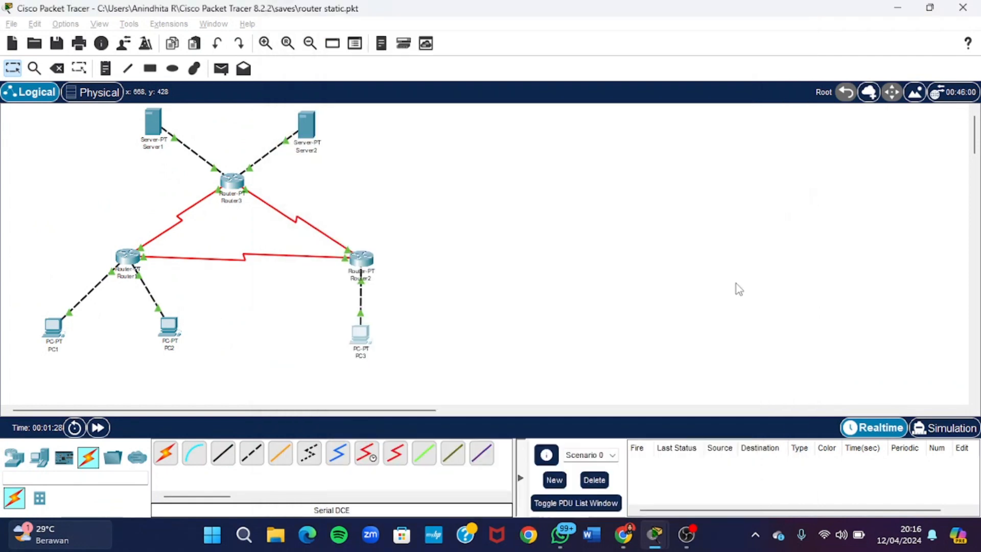
- Check the server networks in the Chrome diagram and review Server1's IP configuration in Packet Tracer
click(620, 549)
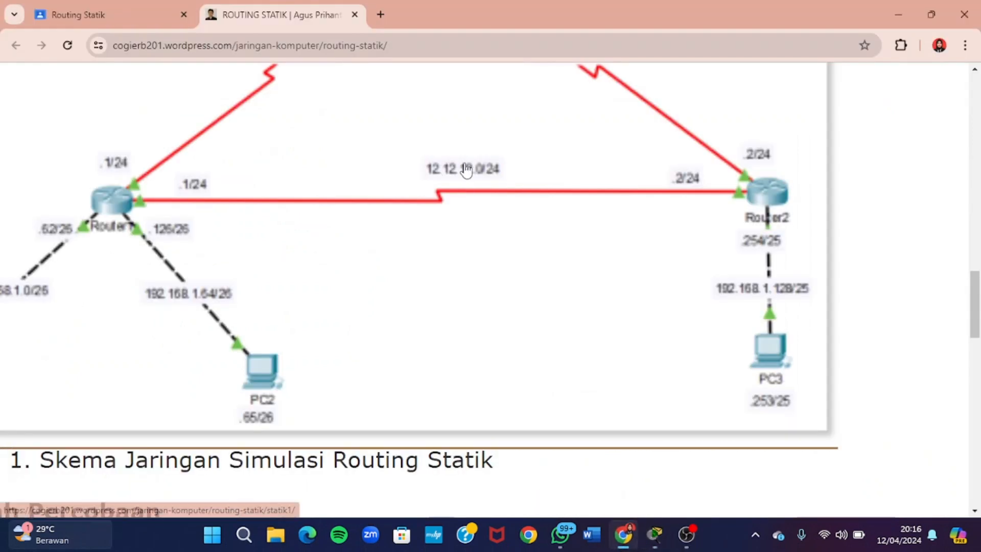
scroll(466, 170, up, 6)
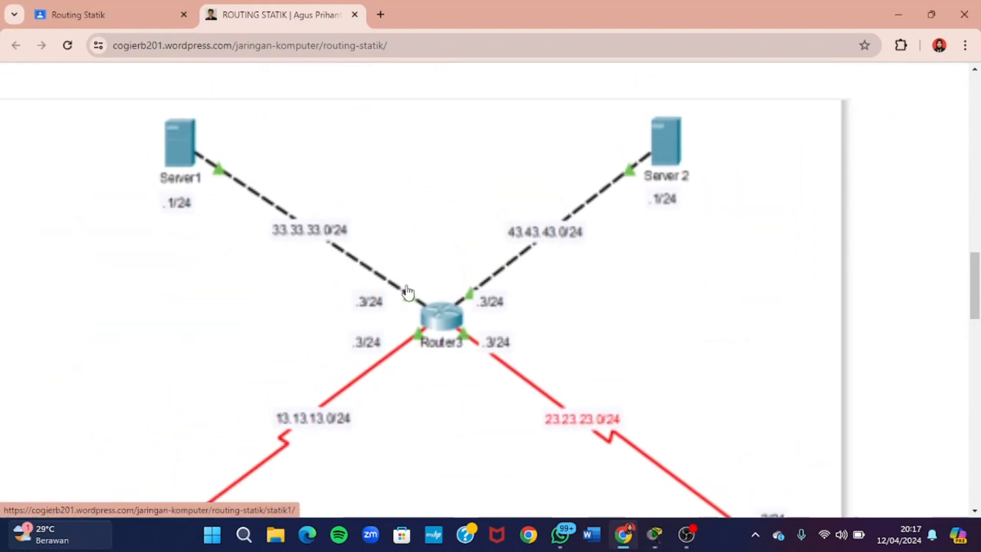
click(652, 542)
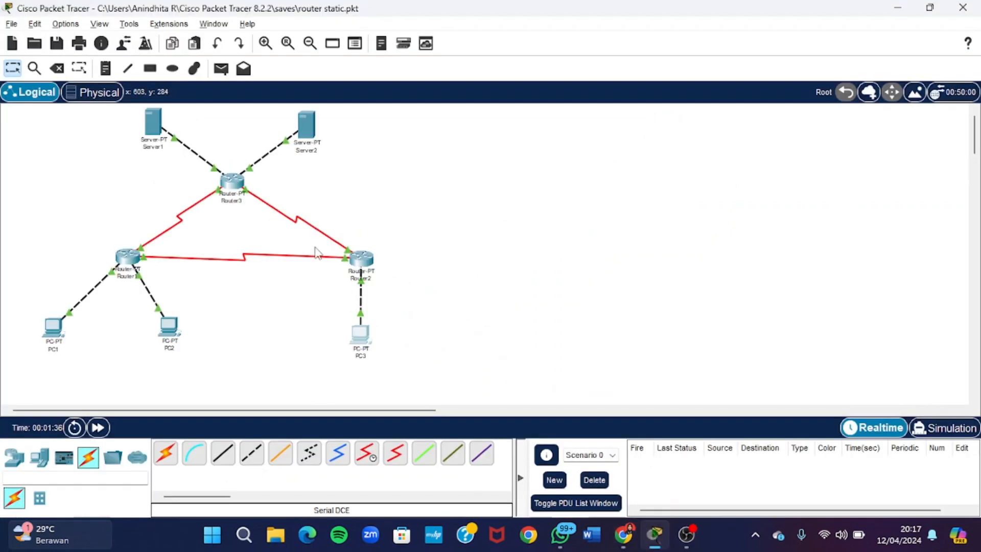
click(161, 128)
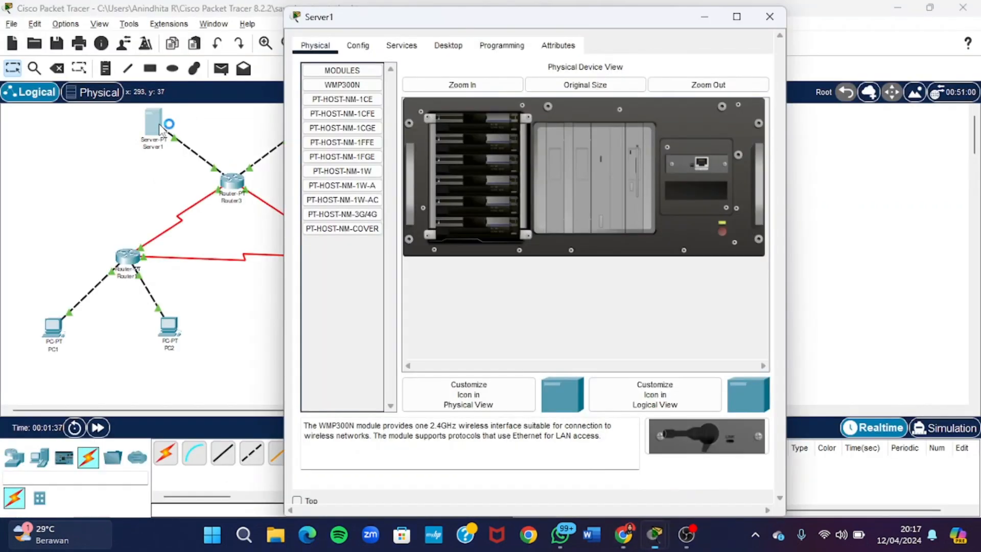
click(448, 45)
click(354, 110)
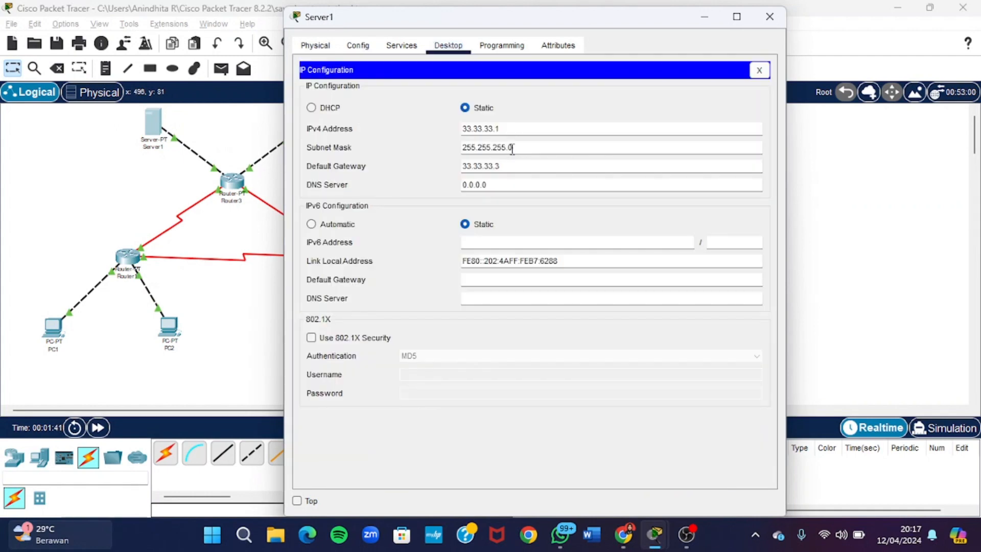
click(769, 16)
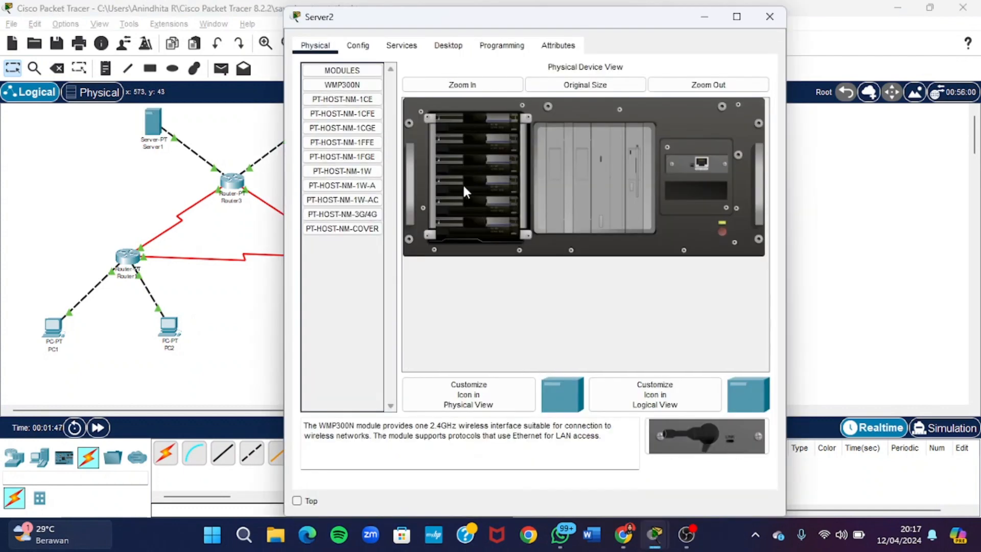
- Review Server2's IP address, subnet mask and default gateway, and close its window
click(445, 47)
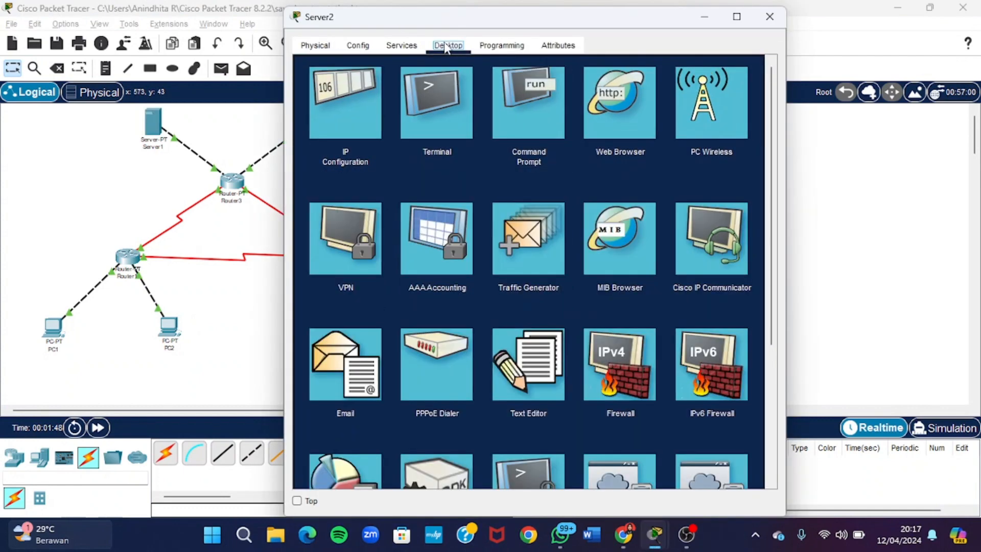
click(342, 113)
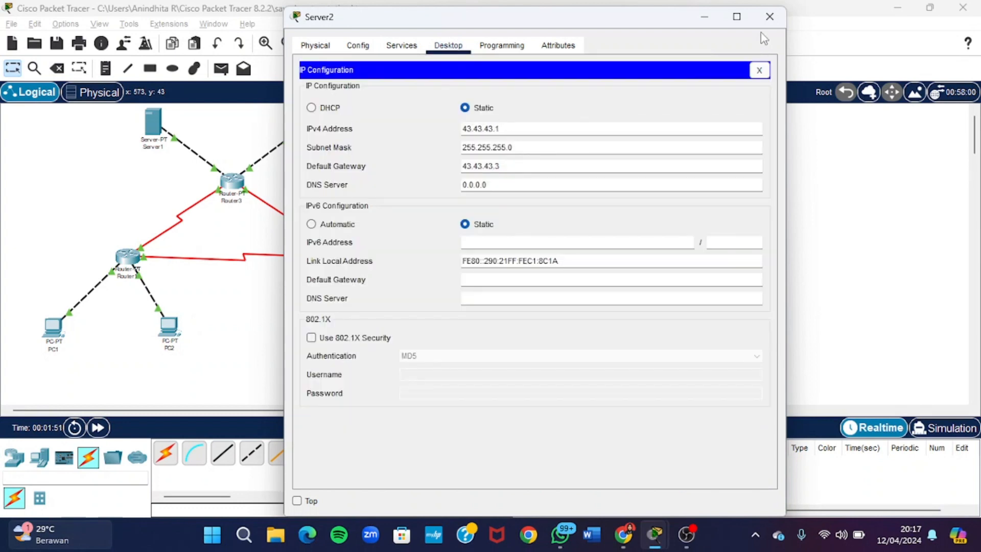
click(770, 17)
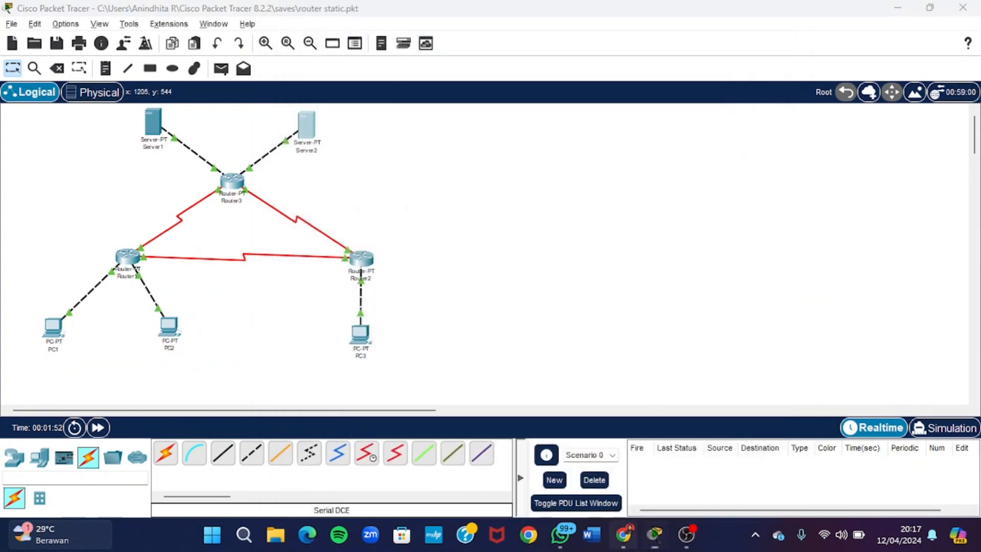
- Examine the links between Router1, Router2 and Router3 and their interface addresses in the Chrome network diagram
click(623, 535)
scroll(463, 295, down, 2)
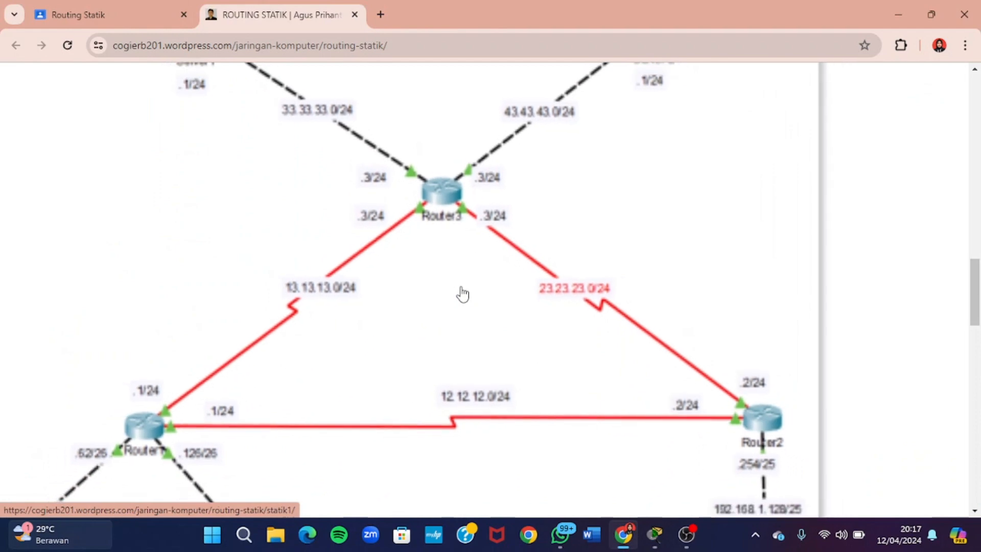
scroll(463, 294, down, 1)
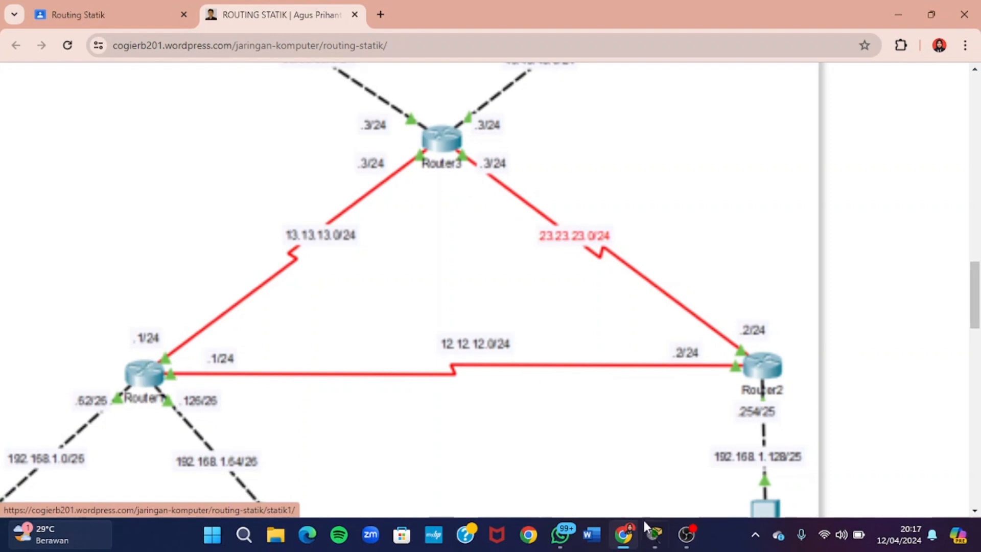
- Return to Packet Tracer and review Router1's FastEthernet0/0, FastEthernet1/0, Serial2/0 and Serial3/0 interface settings beside the topology
click(654, 534)
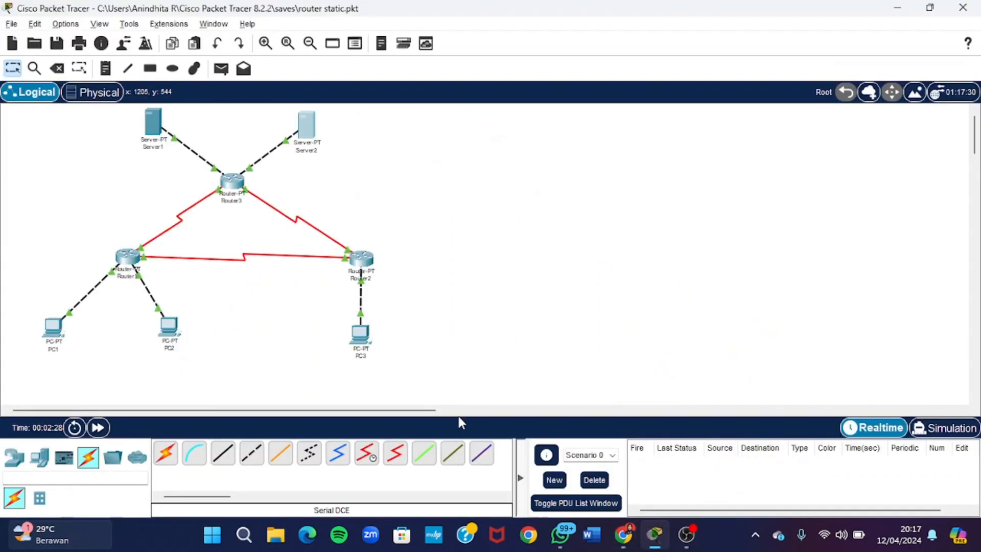
click(127, 257)
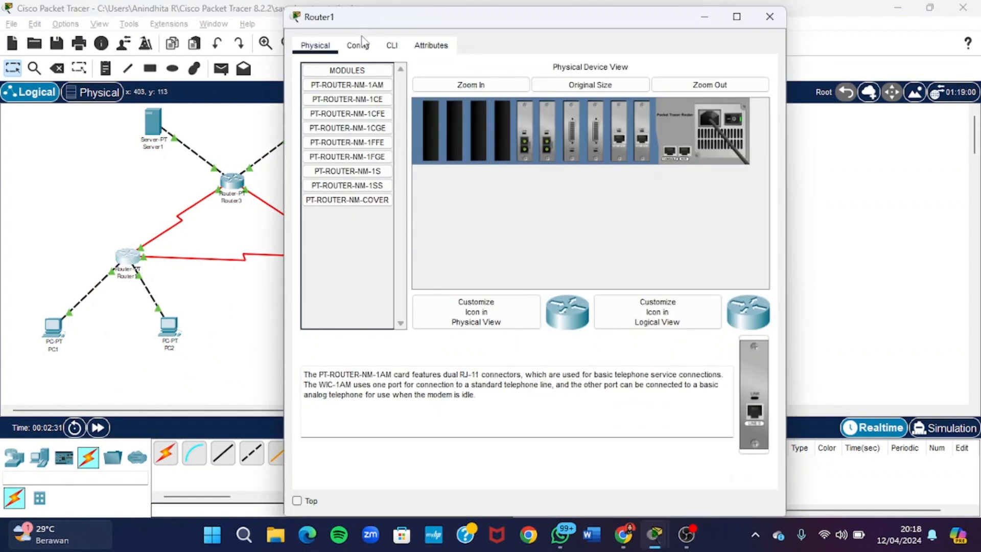
click(358, 43)
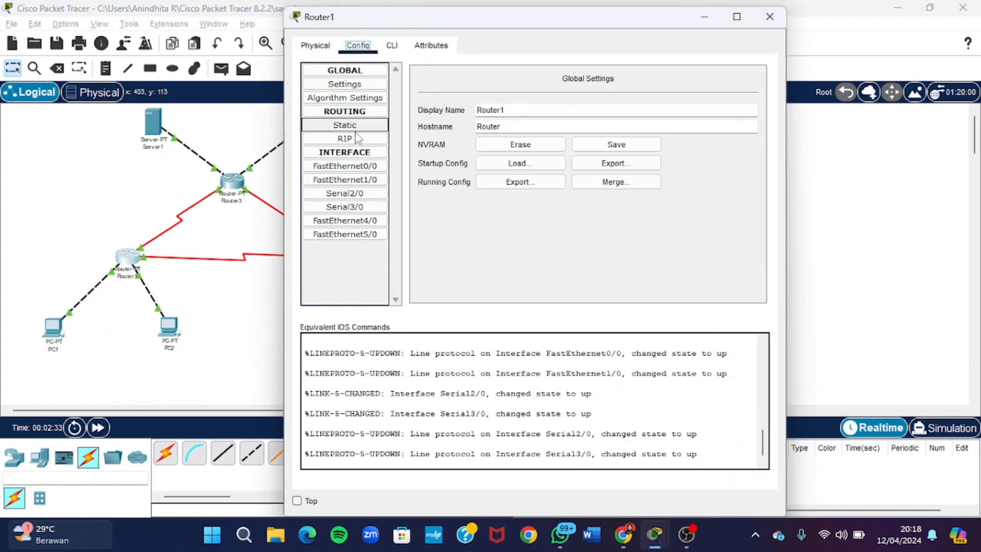
click(386, 171)
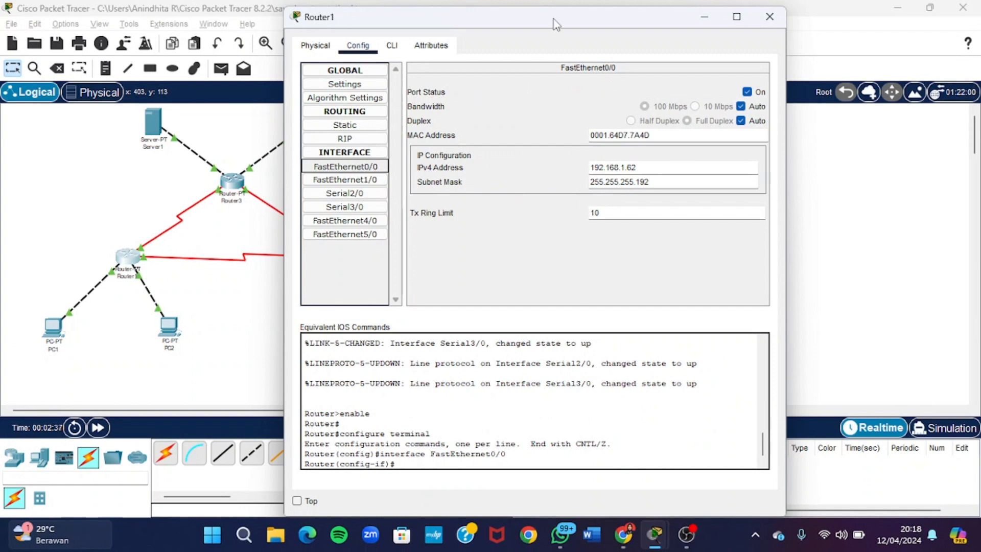
drag(556, 24, 719, 26)
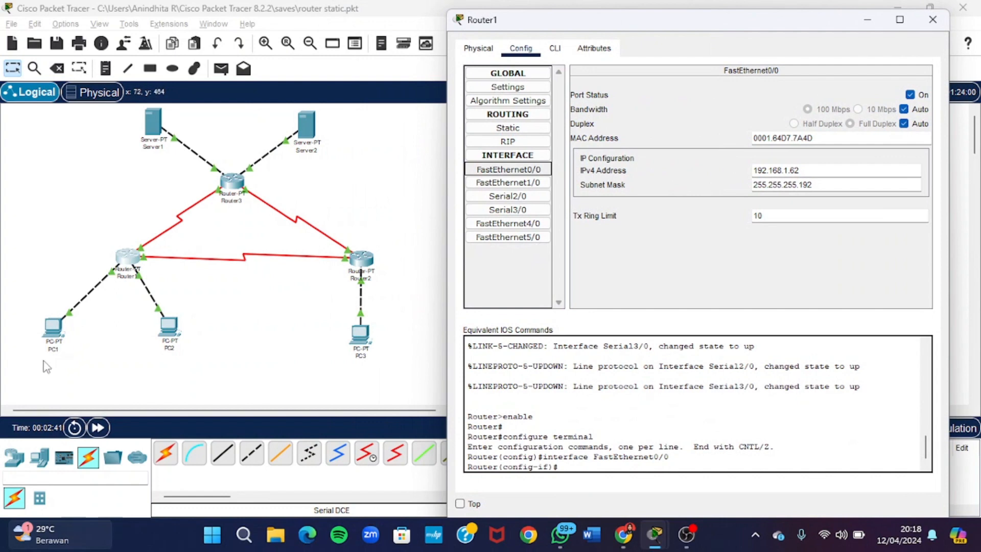
click(535, 185)
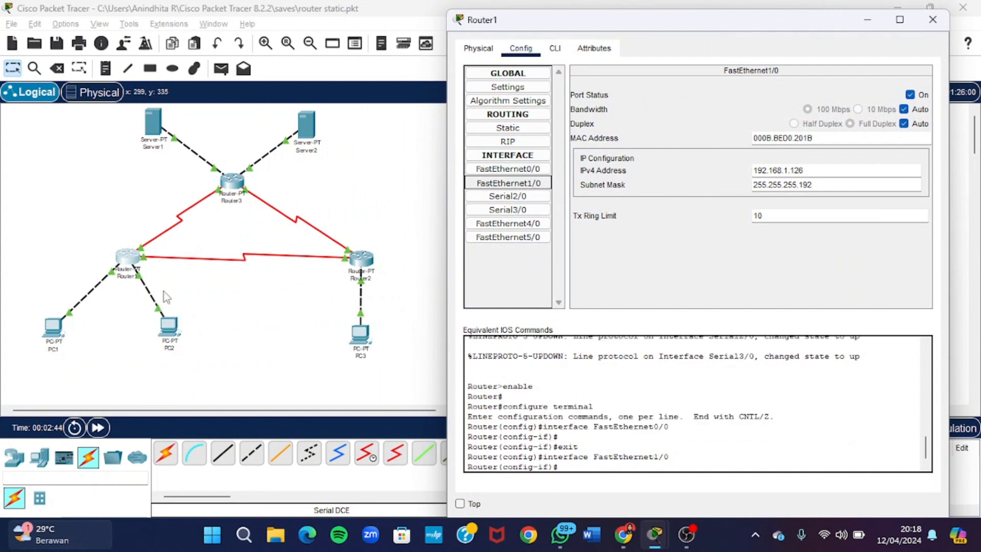
click(511, 196)
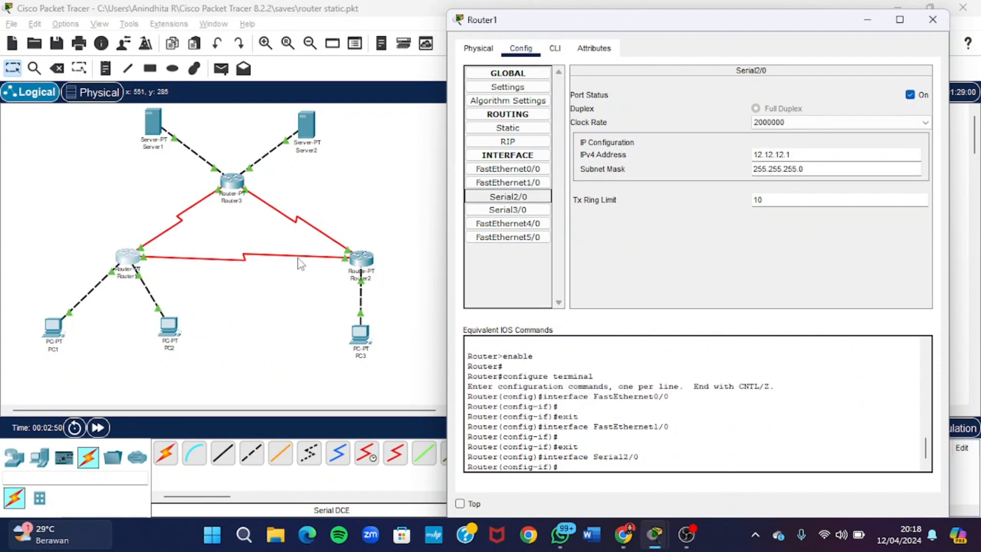
click(502, 214)
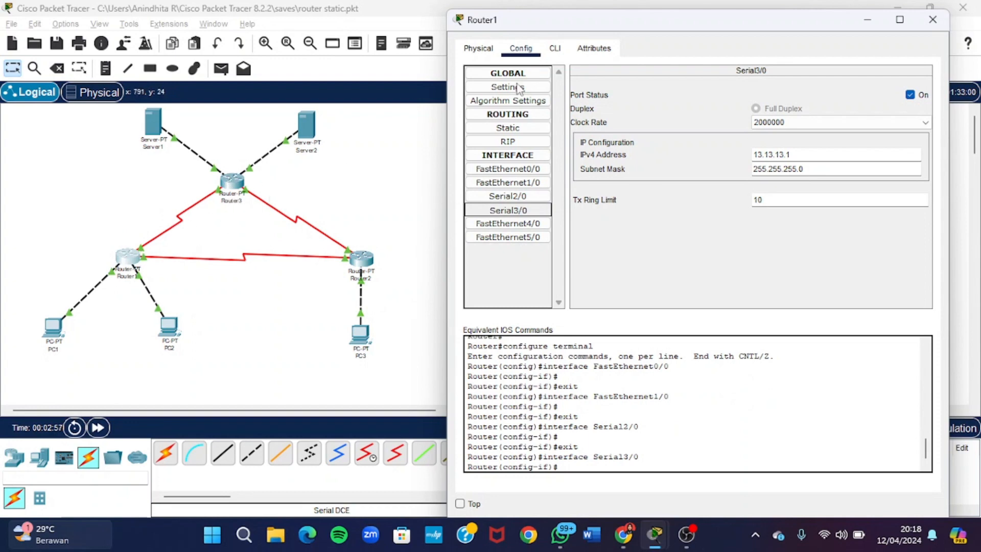
click(931, 20)
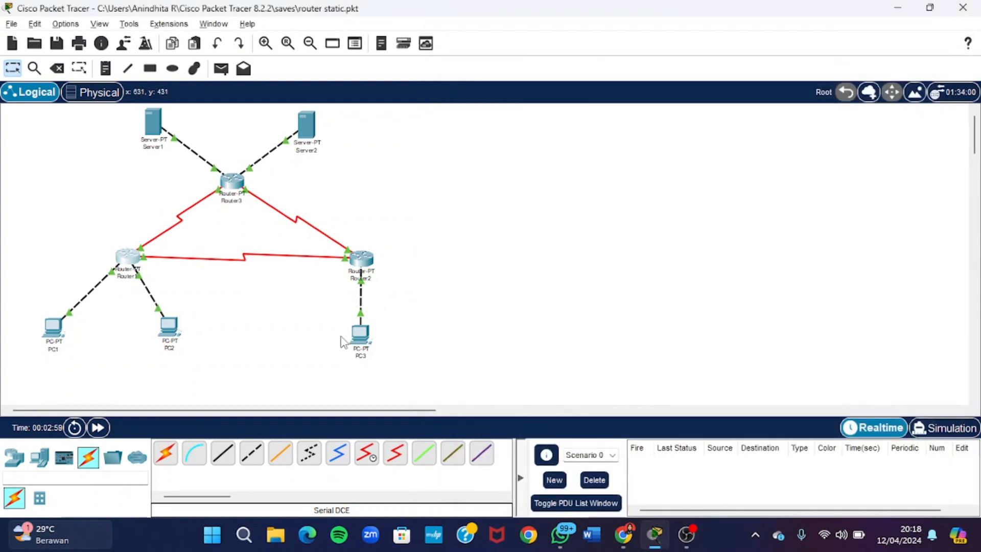
- Review Router2's FastEthernet0/0, Serial2/0 and Serial3/0 interface settings beside the topology, and close its window
click(364, 262)
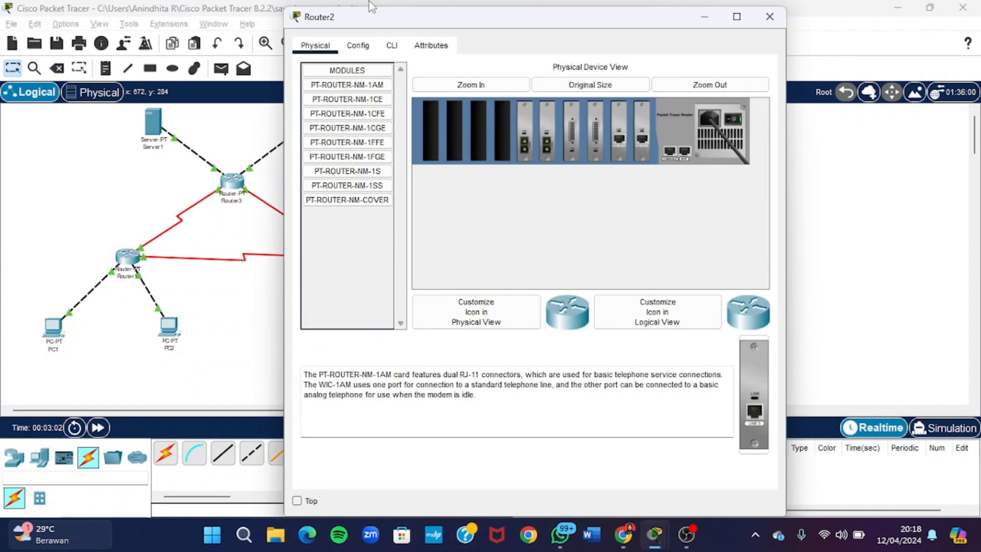
click(359, 45)
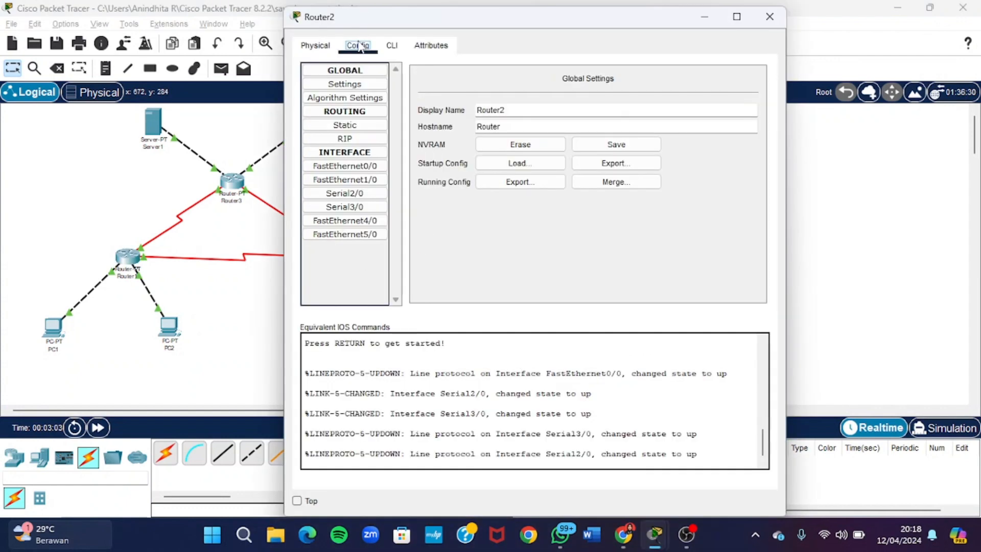
click(366, 171)
drag(507, 22, 648, 38)
click(497, 204)
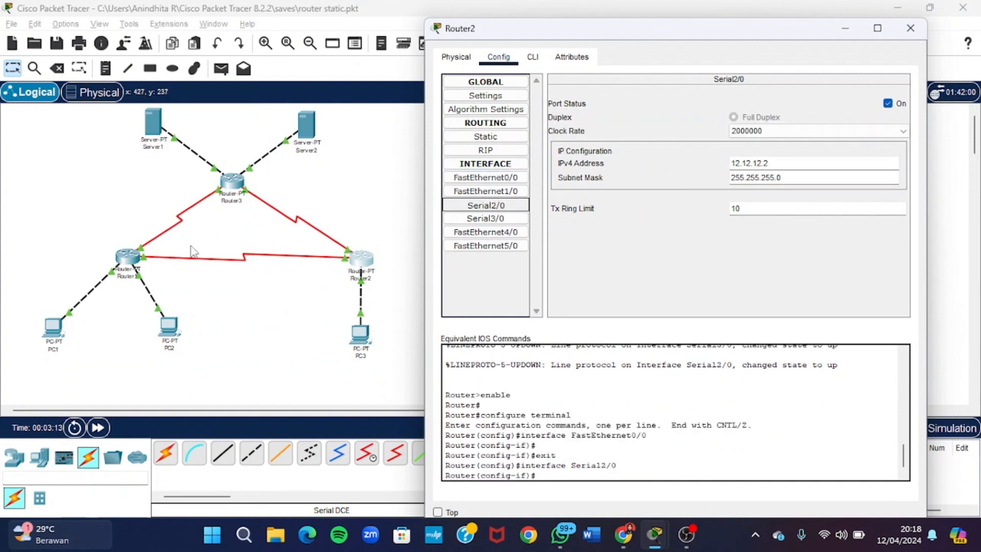
click(512, 218)
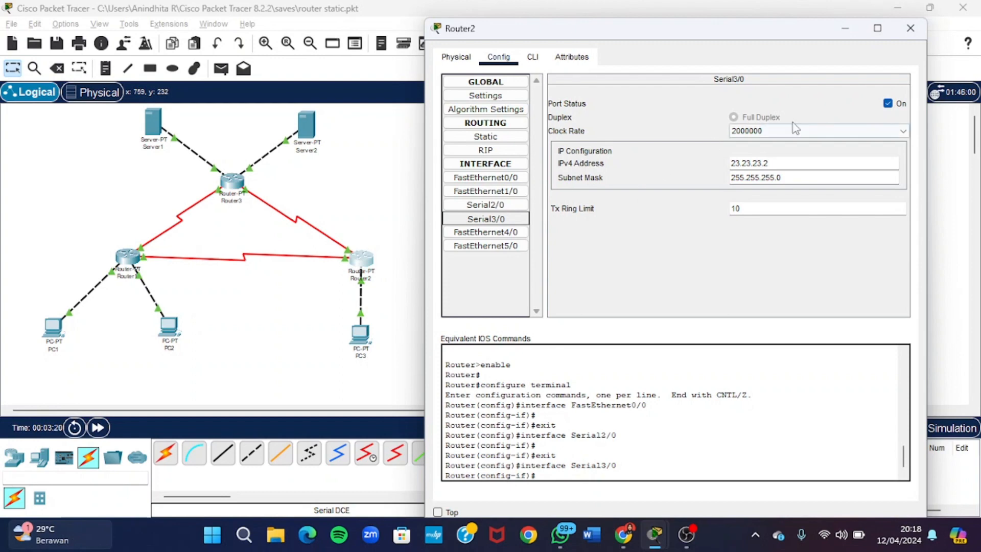
click(910, 28)
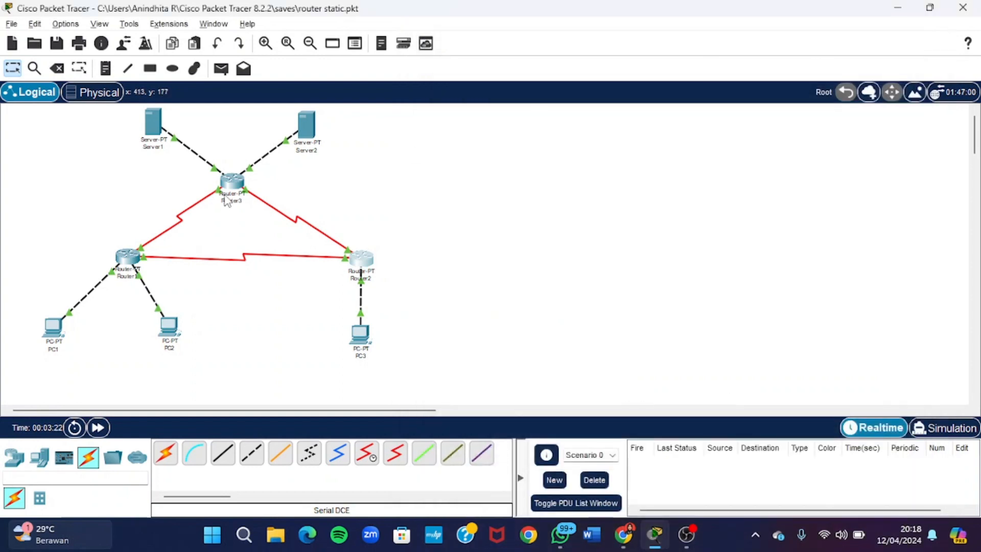
- Review Router3's FastEthernet0/0, FastEthernet1/0, Serial2/0 and Serial3/0 interface settings beside the topology, and close its window
click(231, 183)
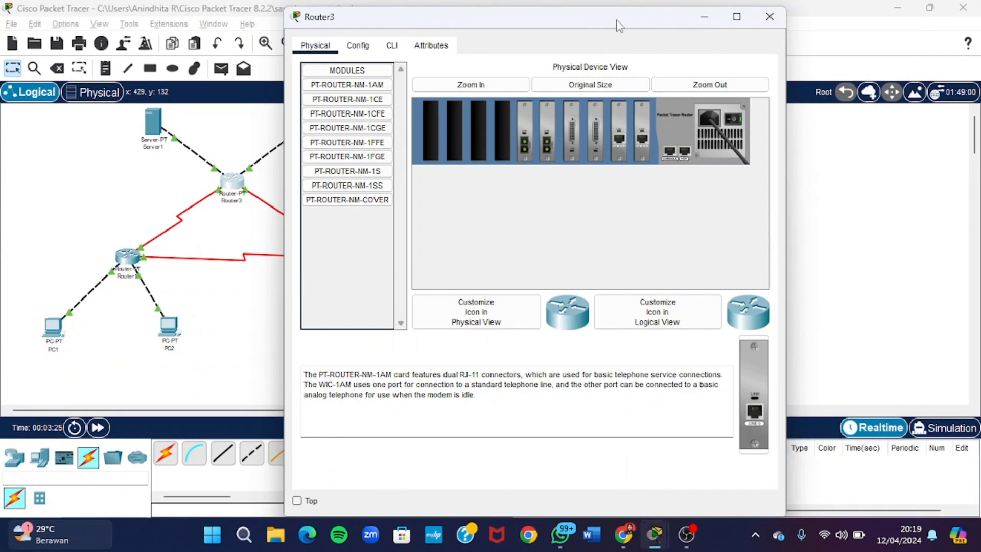
drag(619, 25, 758, 26)
click(494, 53)
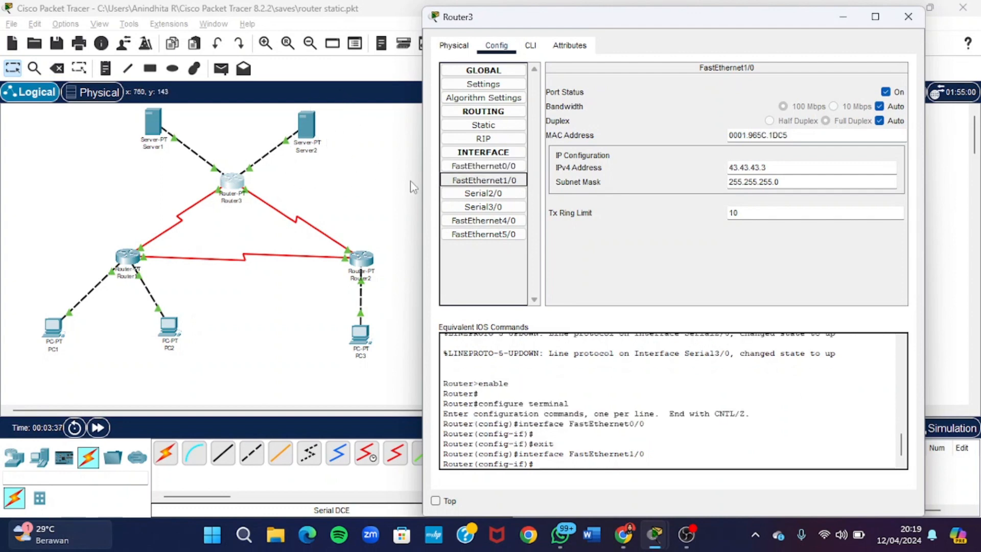
click(478, 196)
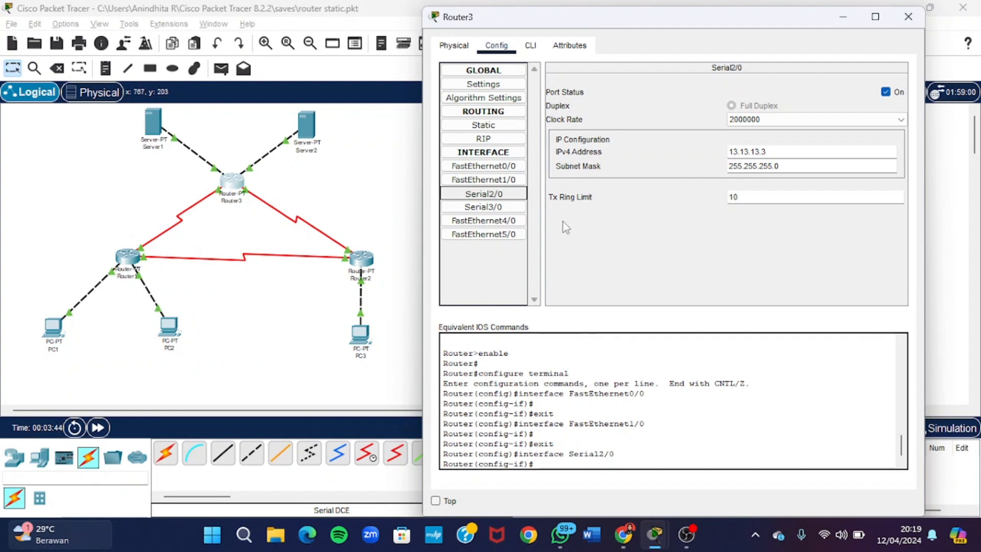
click(519, 207)
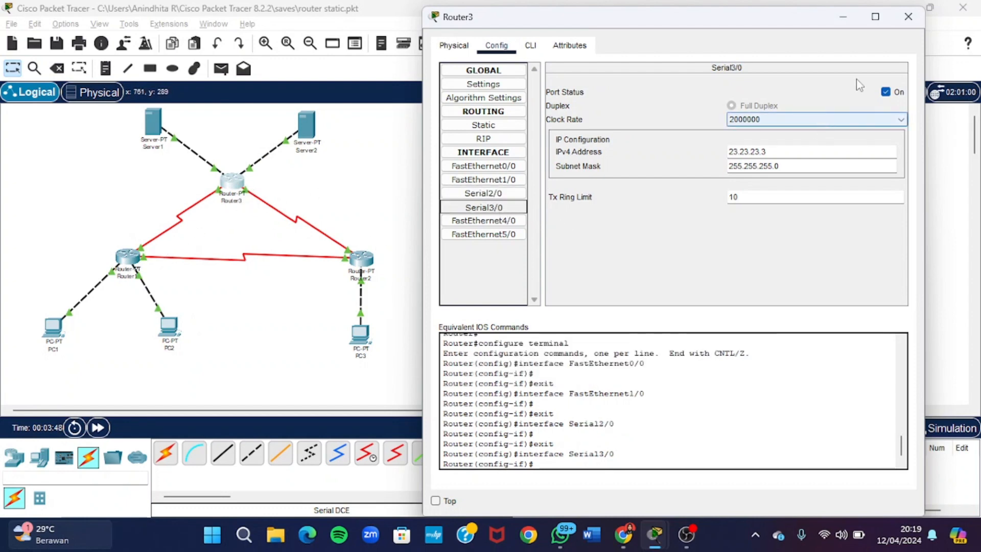
click(907, 18)
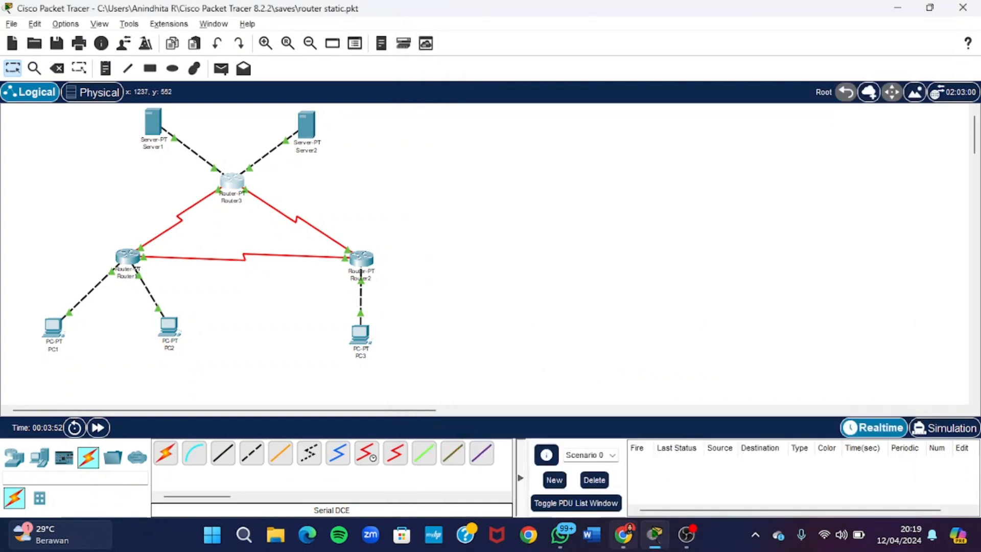
- Switch to Chrome and examine the static routing table for Router 1, Router 2 and Router 3 below the network diagram
click(624, 548)
scroll(503, 228, down, 3)
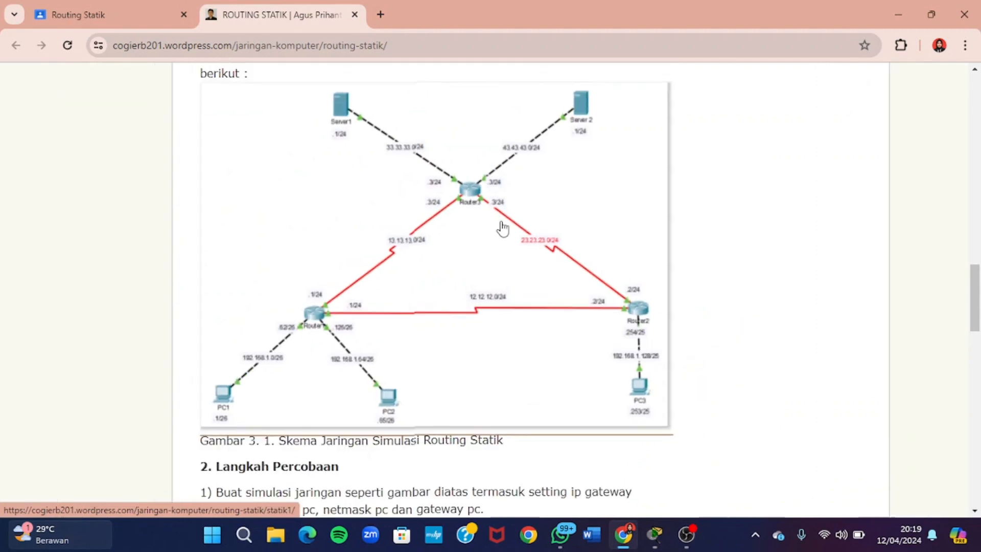
scroll(503, 228, down, 1)
scroll(504, 229, down, 5)
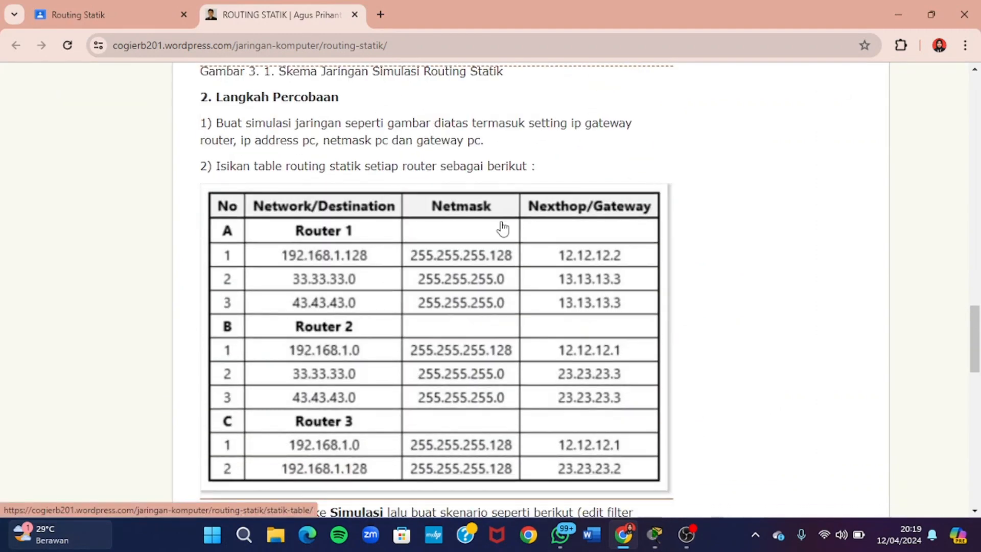
scroll(503, 228, down, 1)
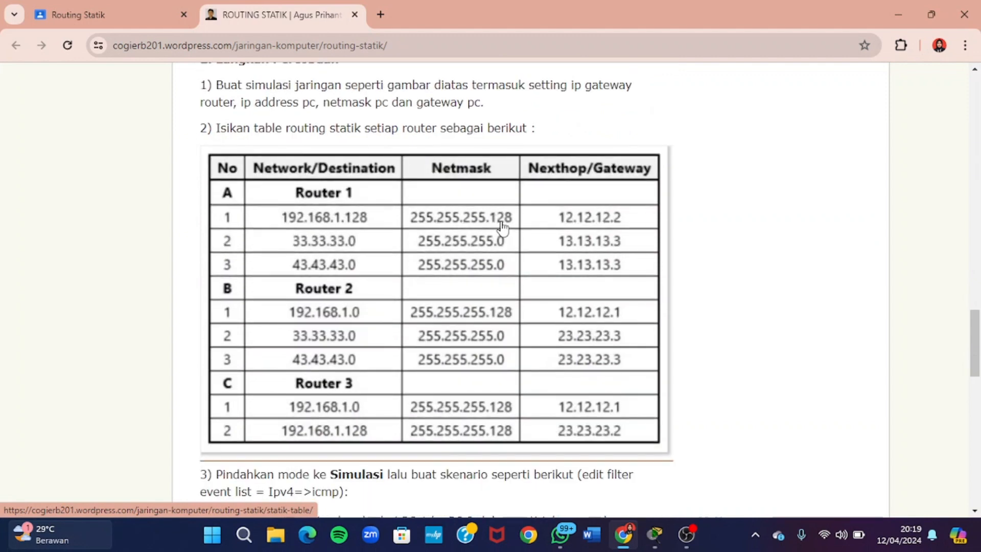
- Return to Packet Tracer and review each of Router1's static routes and next hops beside the topology, closing its window when done
click(659, 531)
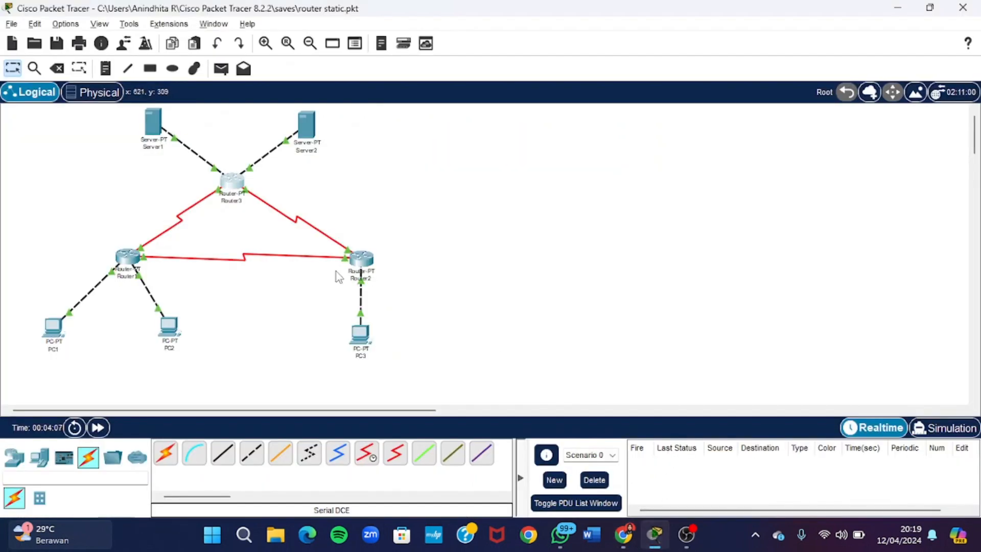
click(127, 259)
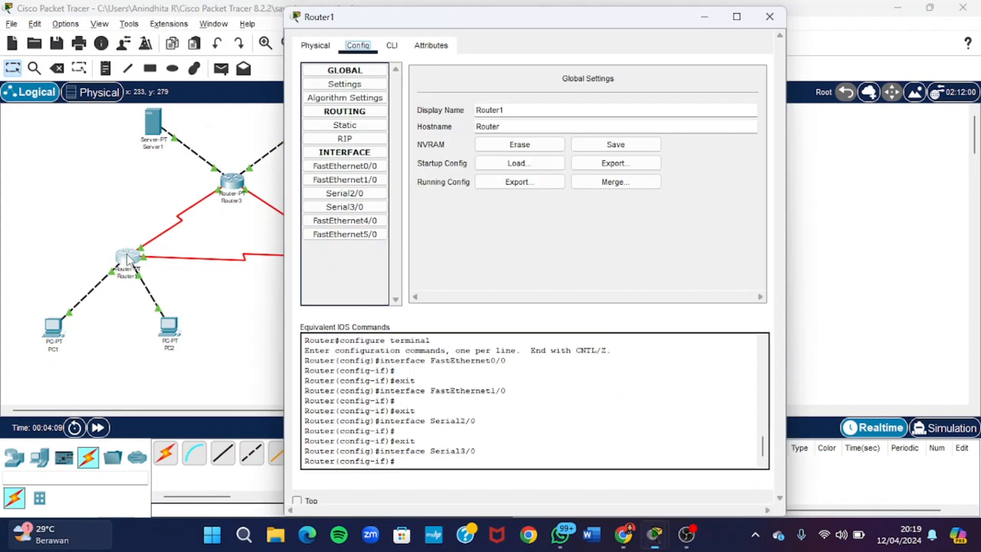
drag(534, 28, 693, 40)
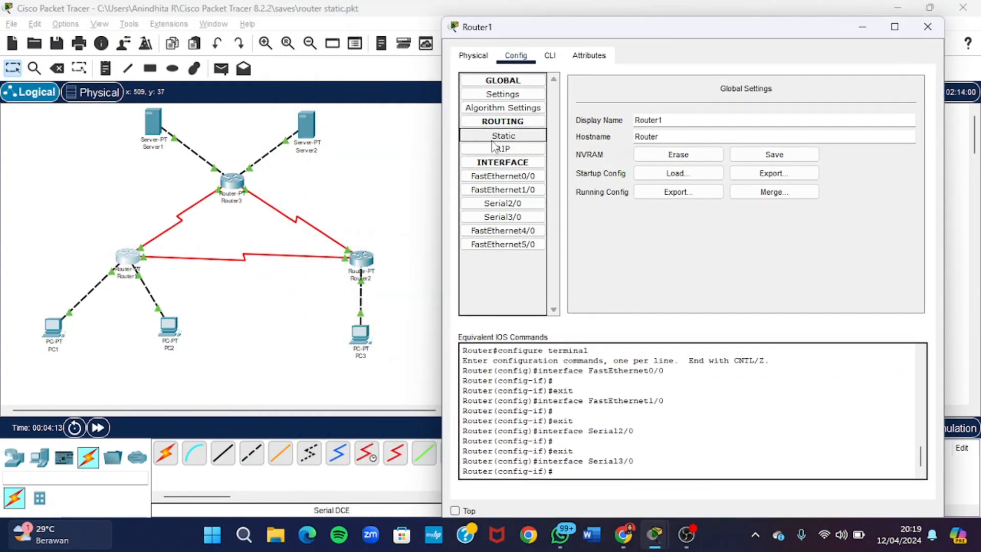
click(495, 136)
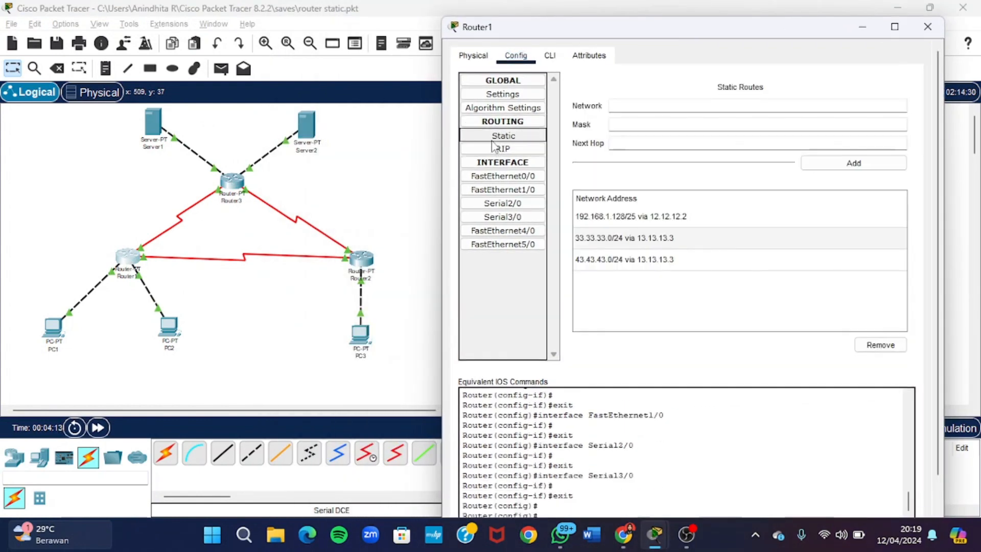
click(632, 219)
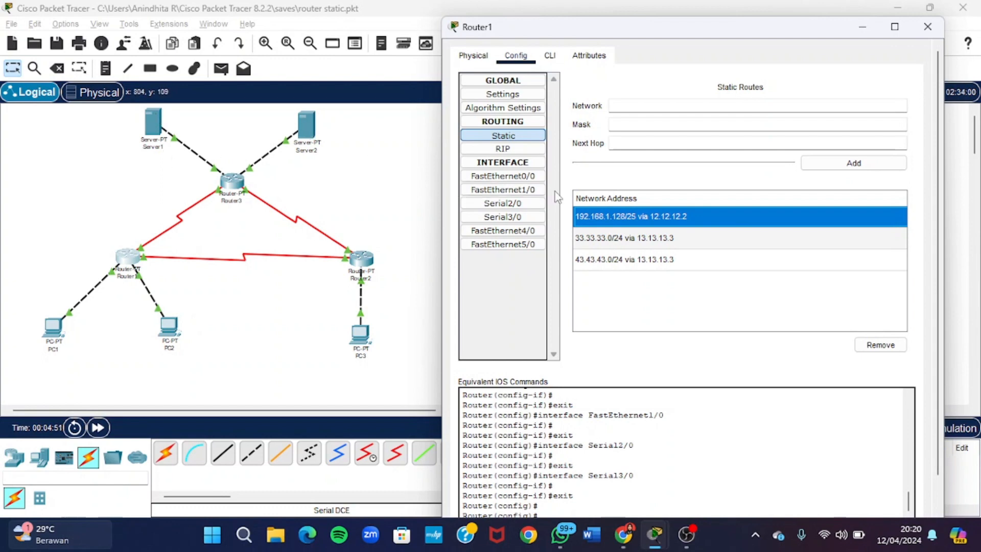
click(601, 240)
click(604, 257)
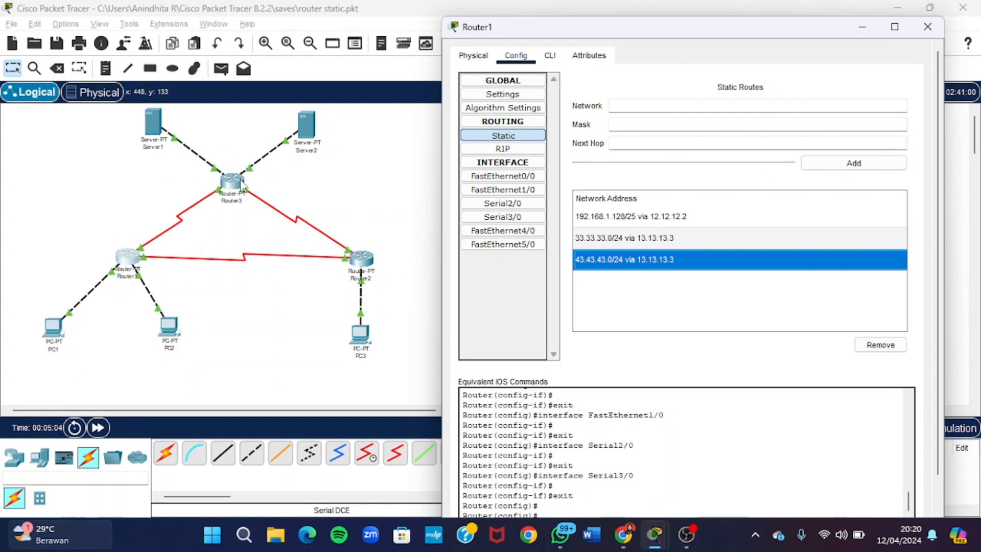
click(928, 27)
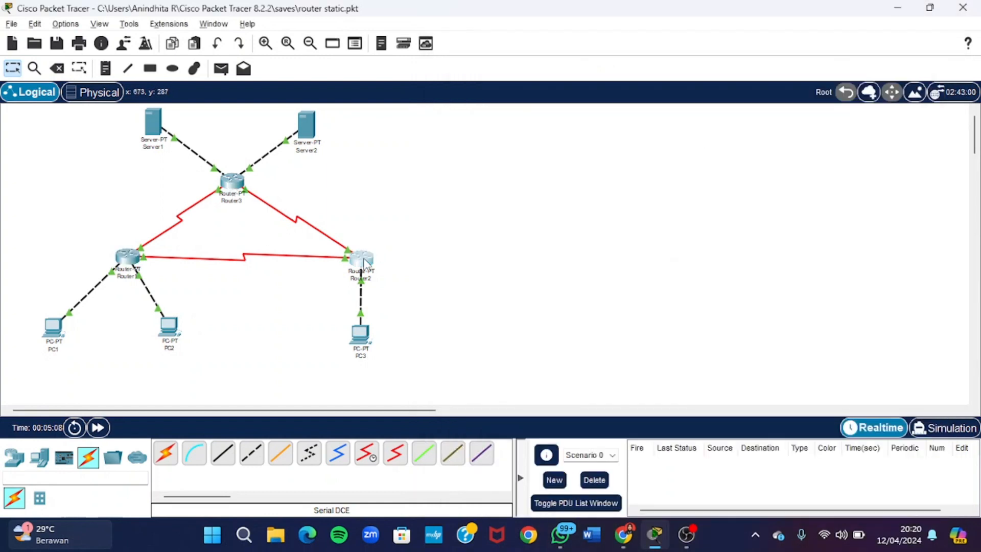
- Review Router2's static routes to the PC and server networks beside the topology, and close its window
click(365, 263)
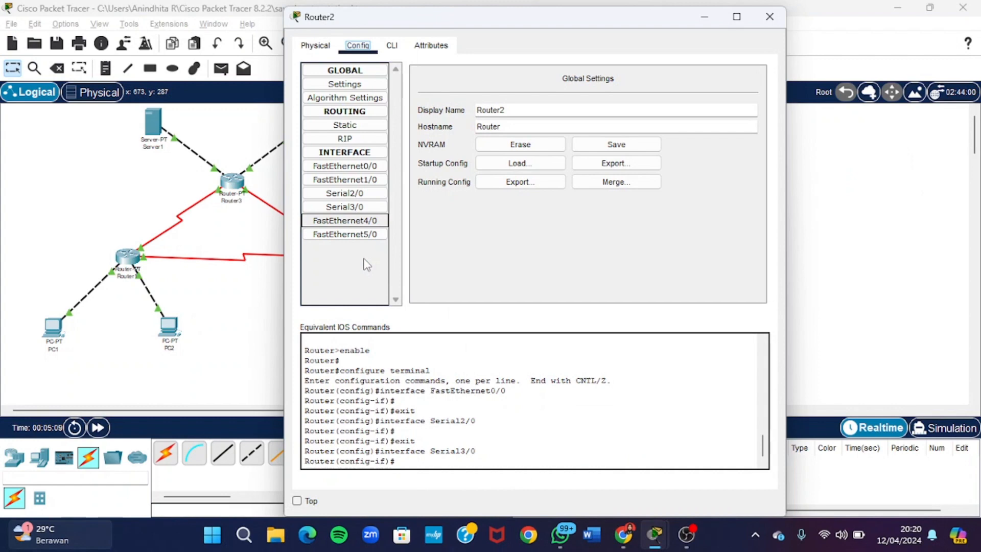
click(345, 125)
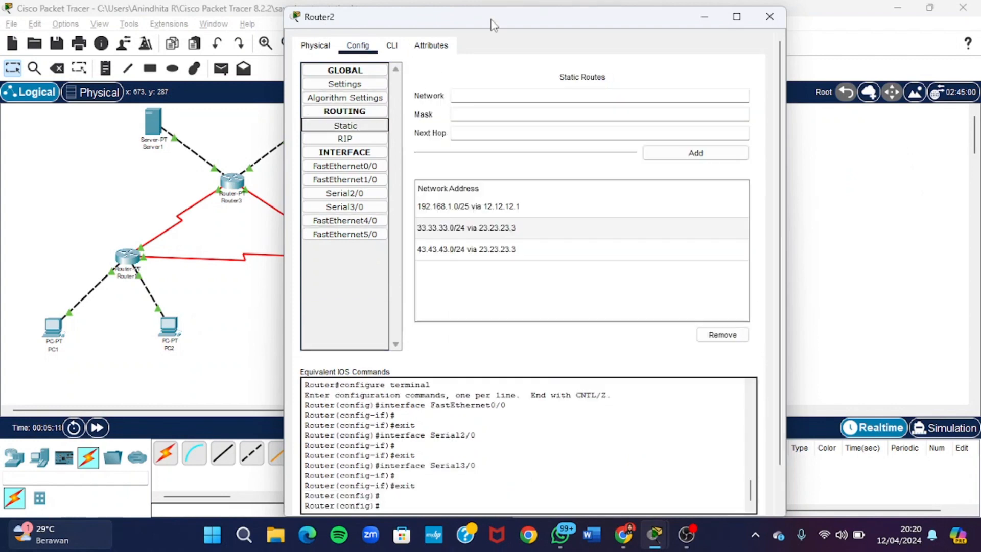
drag(511, 24, 634, 36)
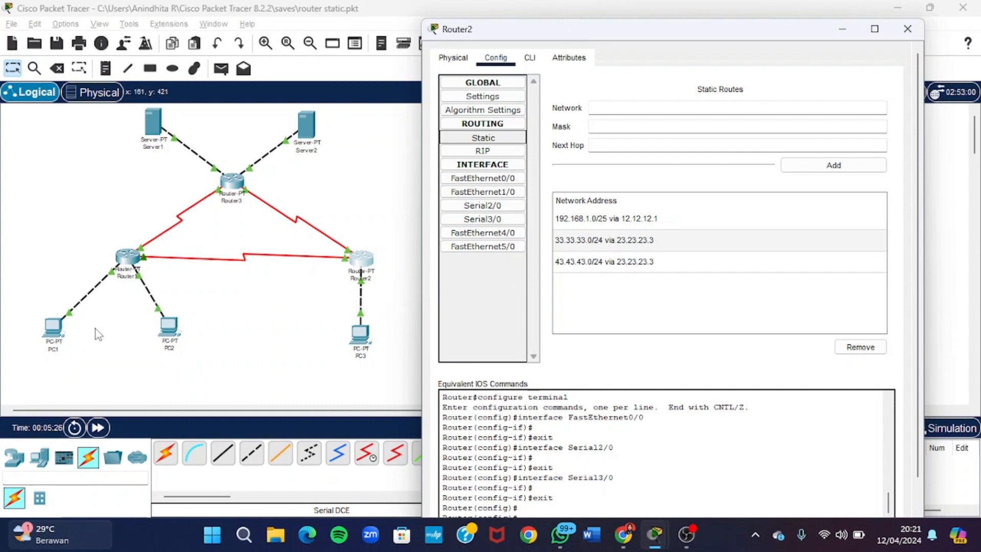
click(593, 241)
click(594, 263)
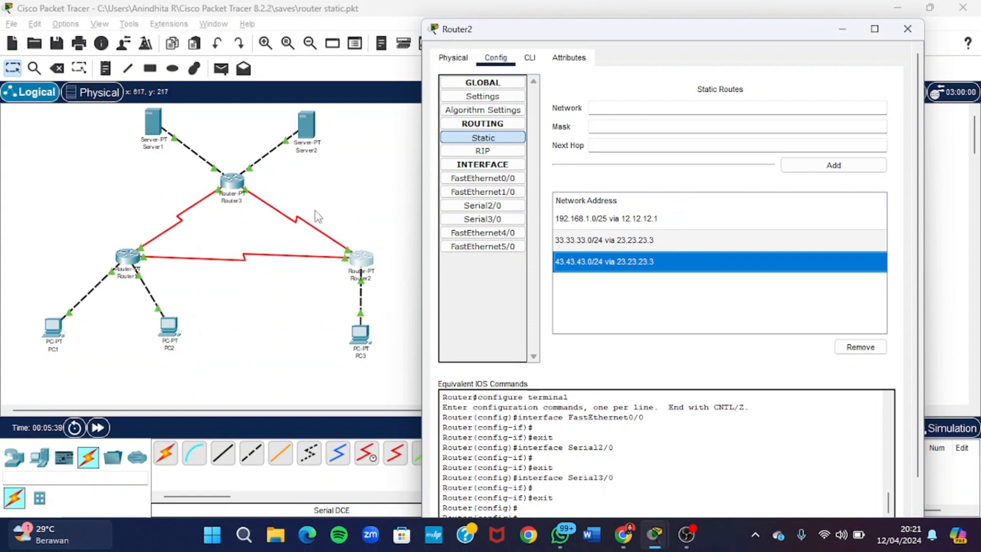
click(910, 29)
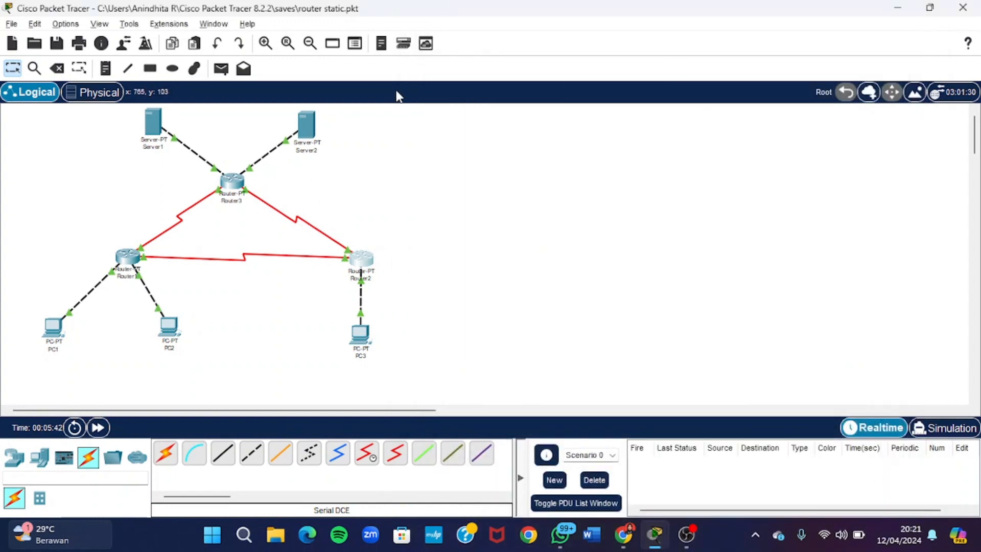
- Review Router3's static routes to the 192.168.1.128/25 and 192.168.1.0/25 networks, and close its window
click(229, 189)
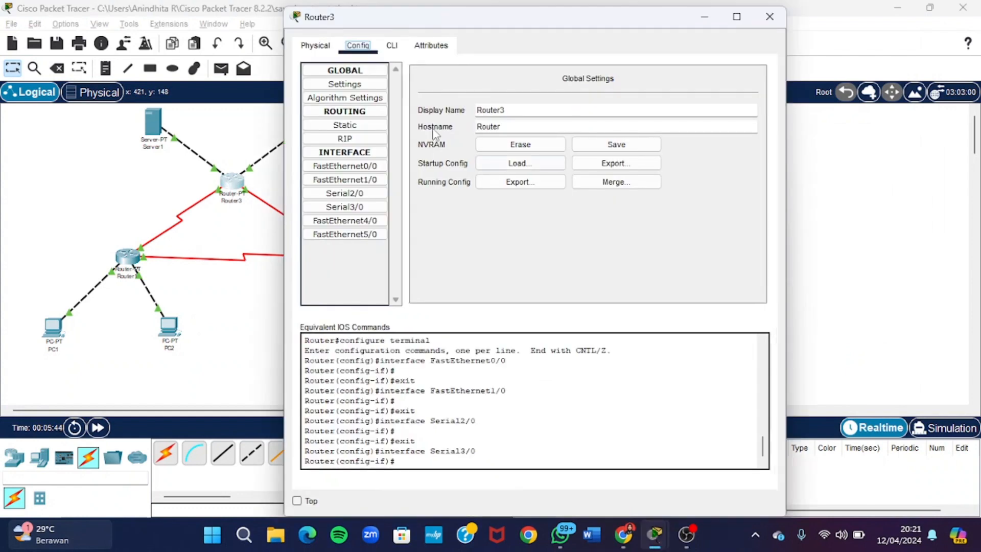
click(345, 125)
drag(480, 25, 639, 36)
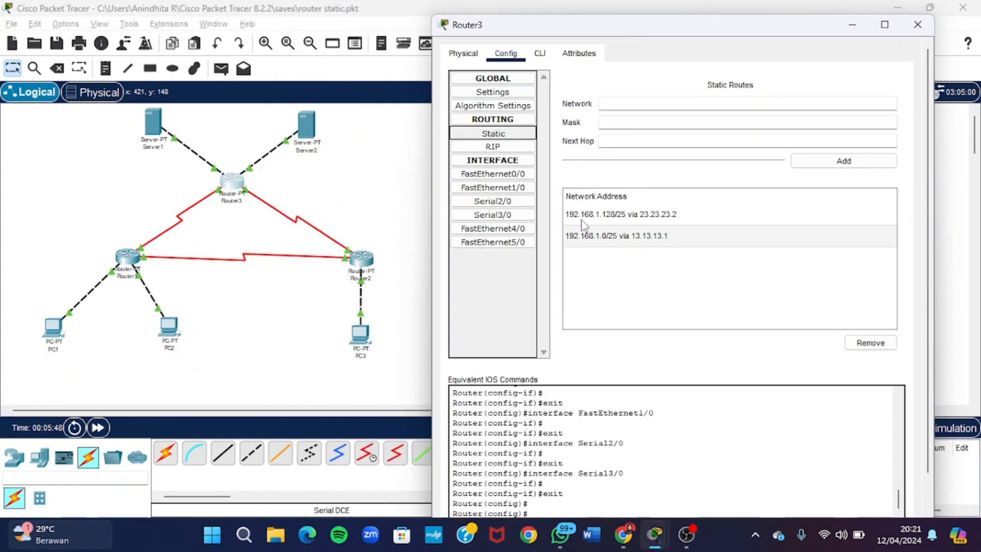
click(617, 215)
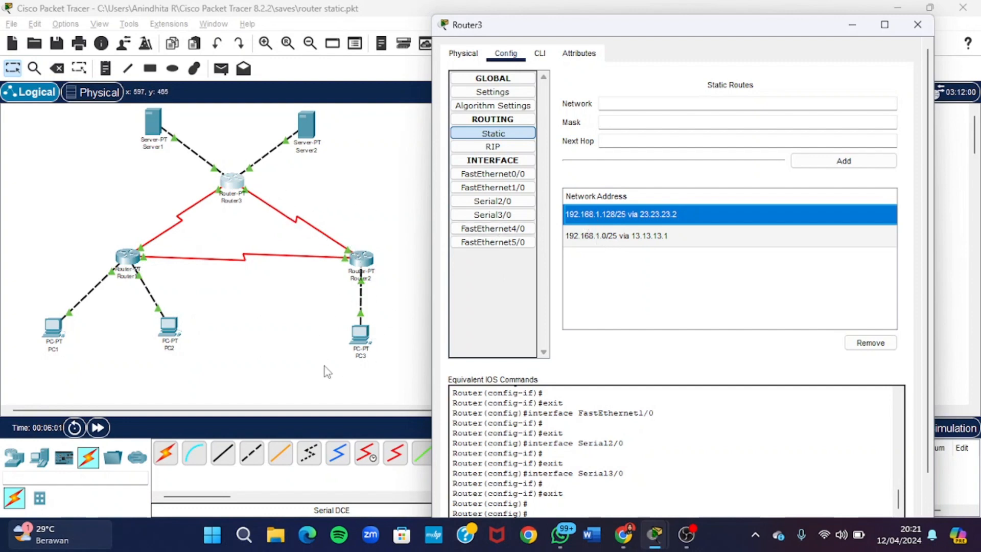
click(918, 25)
- Read the simulation scenarios in the Chrome guide, and return to Packet Tracer to switch from Realtime to Simulation mode
click(628, 537)
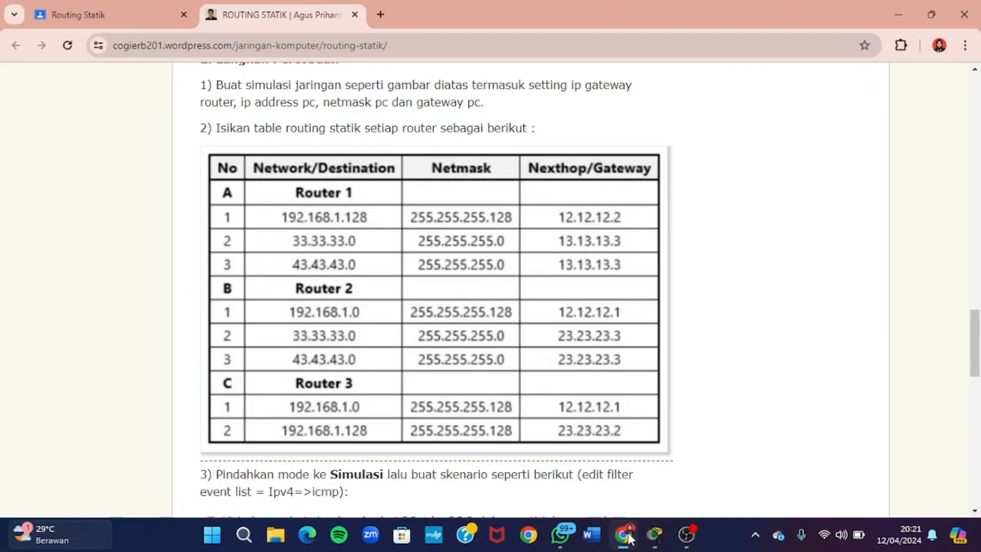
scroll(555, 367, down, 8)
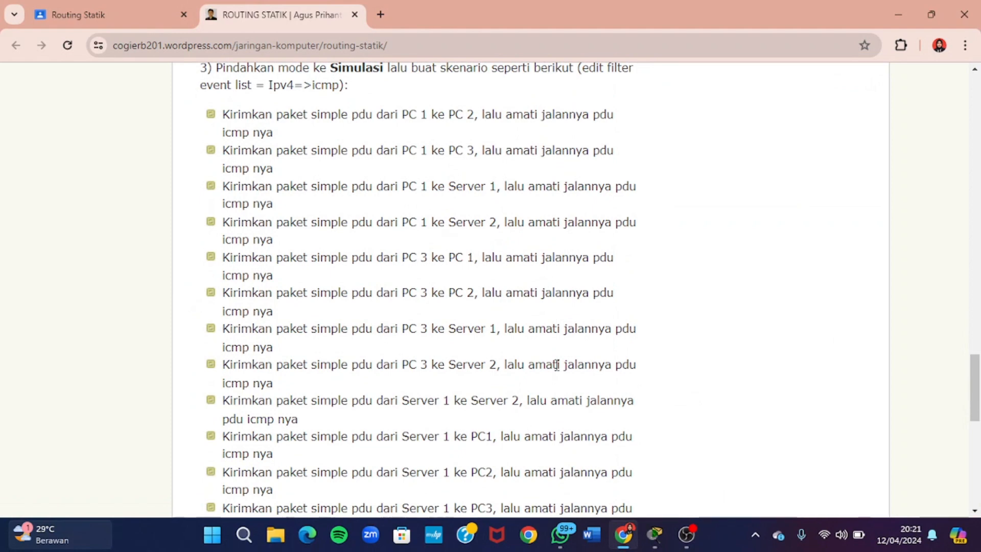
click(656, 537)
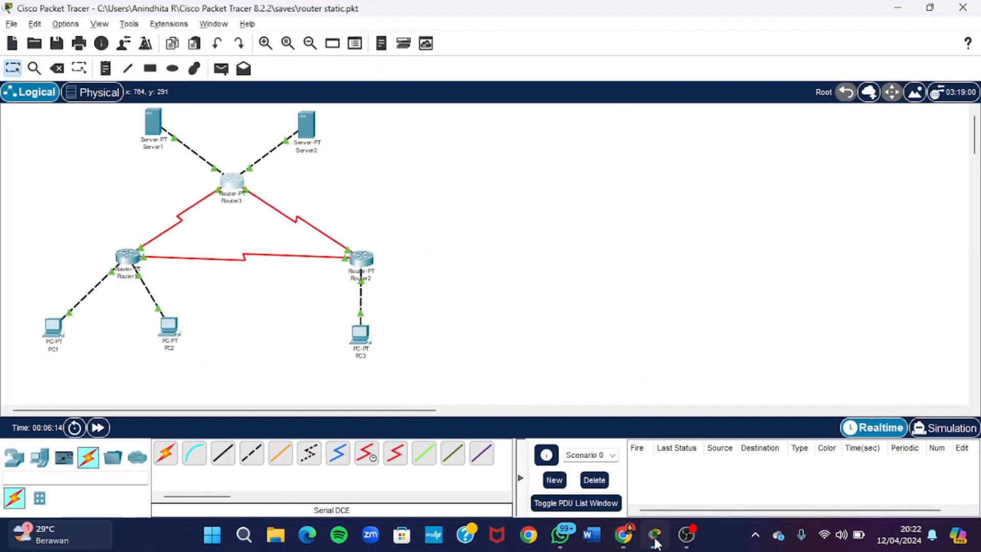
click(938, 430)
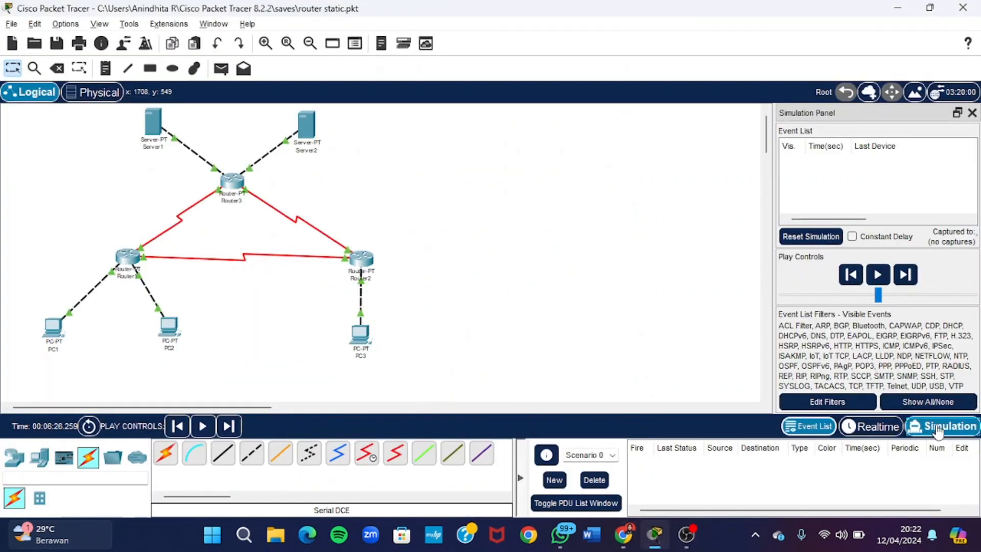
- Check the scenarios in the Chrome guide, return to Packet Tracer, simulate a simple PDU from PC1 to PC2, and delete the scenario
click(623, 534)
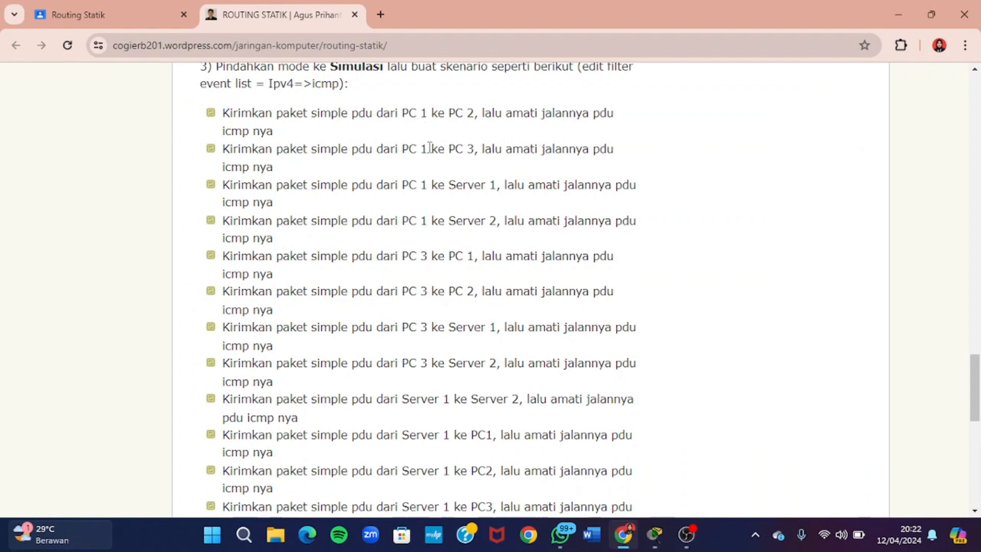
click(656, 536)
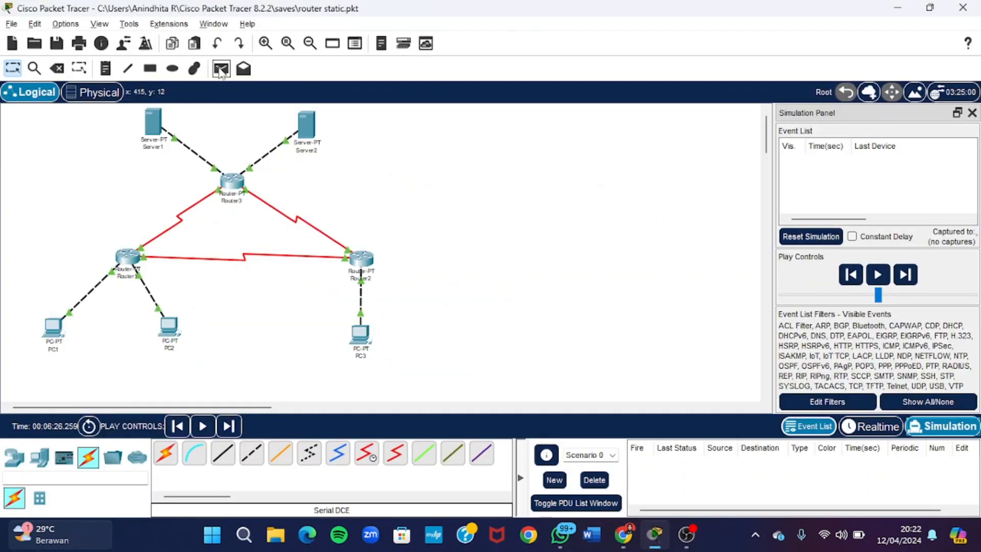
click(220, 70)
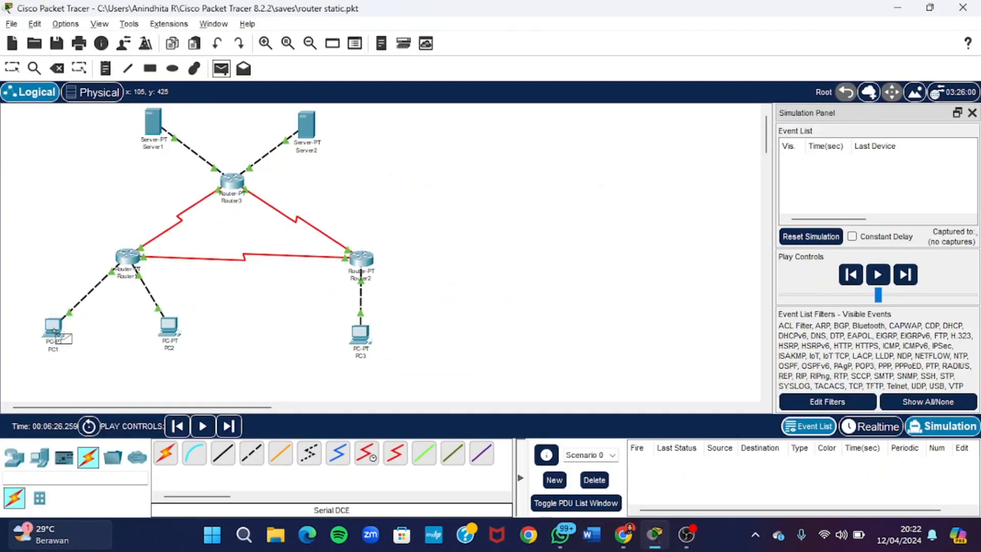
click(55, 331)
click(168, 327)
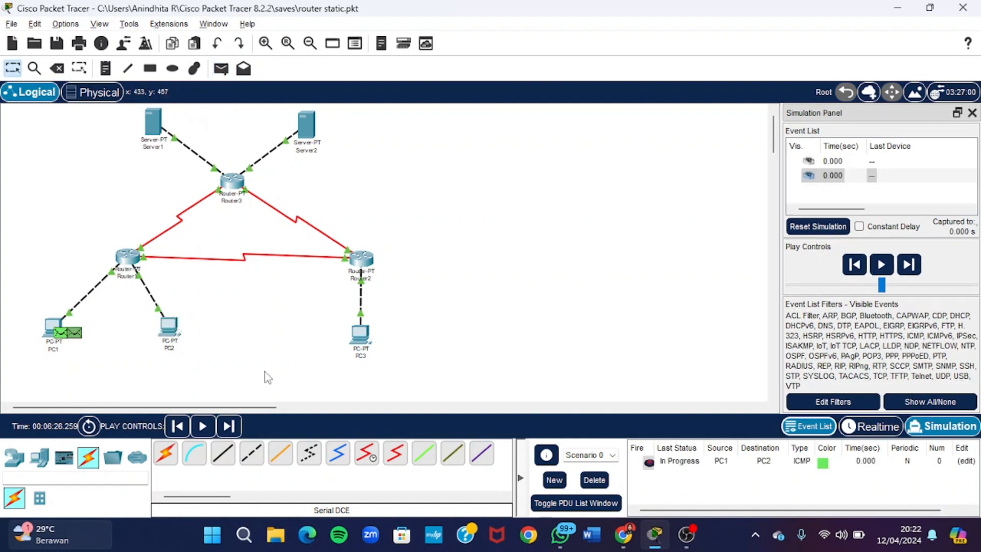
click(210, 427)
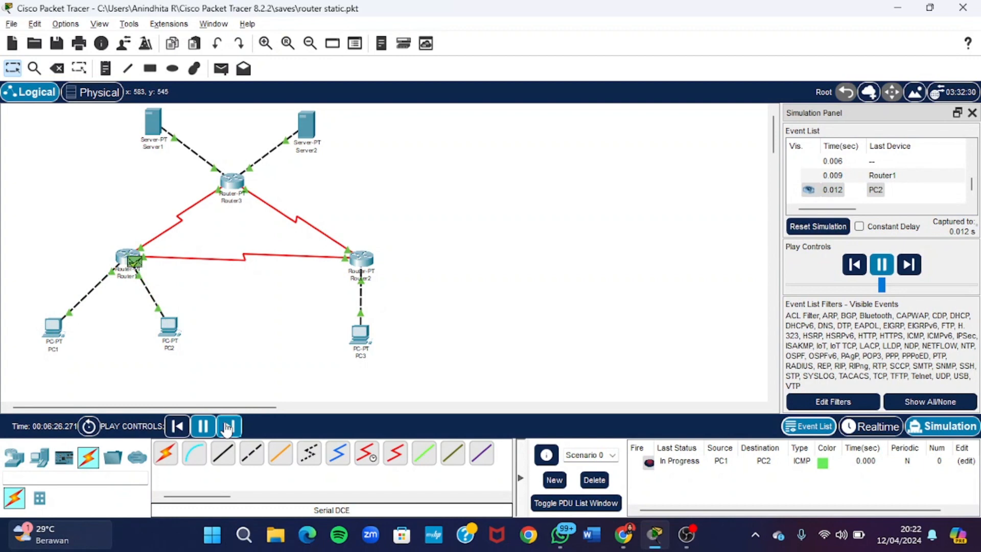
click(594, 480)
- Repeat the simple PDU simulation from PC1 to PC2, and delete the scenario again
click(220, 68)
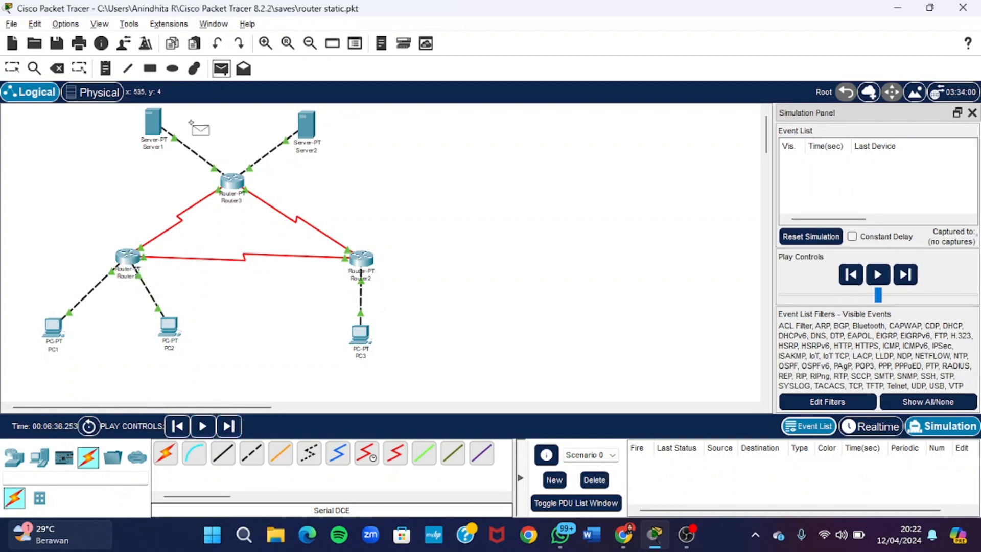
click(55, 329)
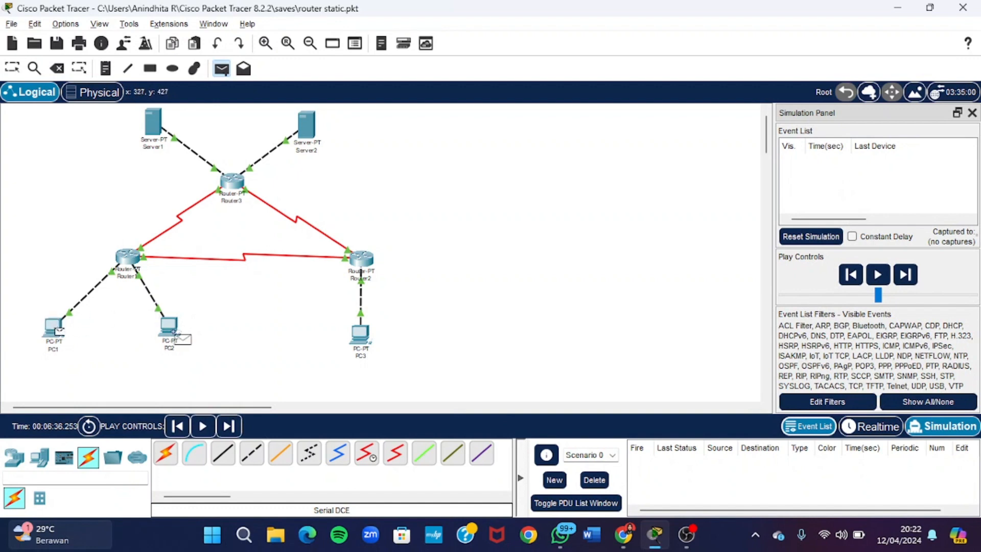
click(169, 327)
click(203, 426)
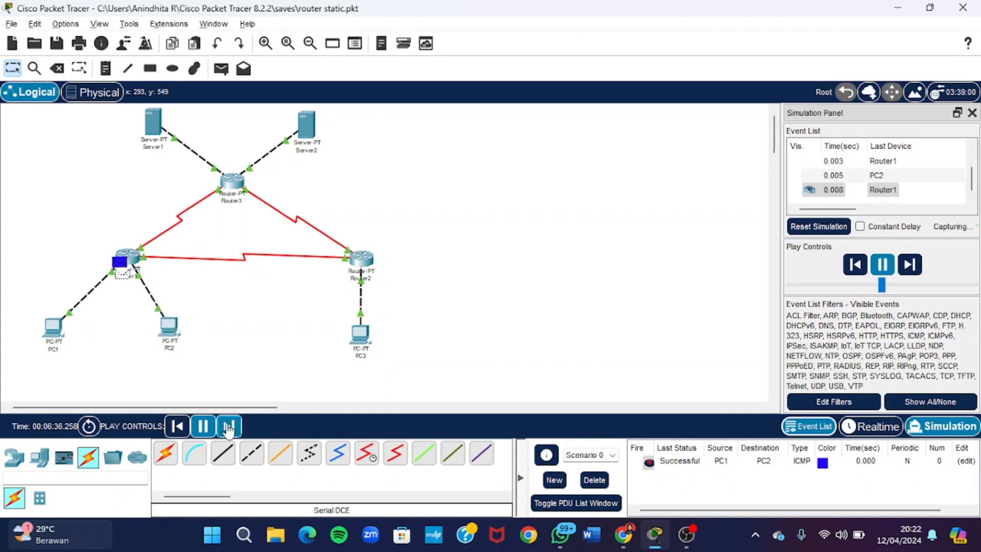
click(595, 480)
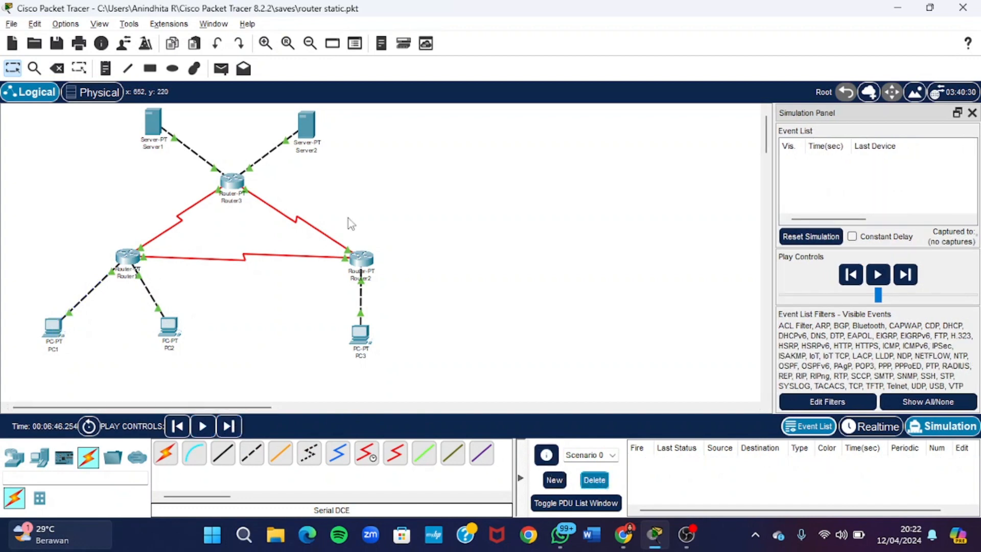
- Send a simple PDU from PC1 to PC3, play the simulation, and delete the scenario
click(221, 69)
click(54, 327)
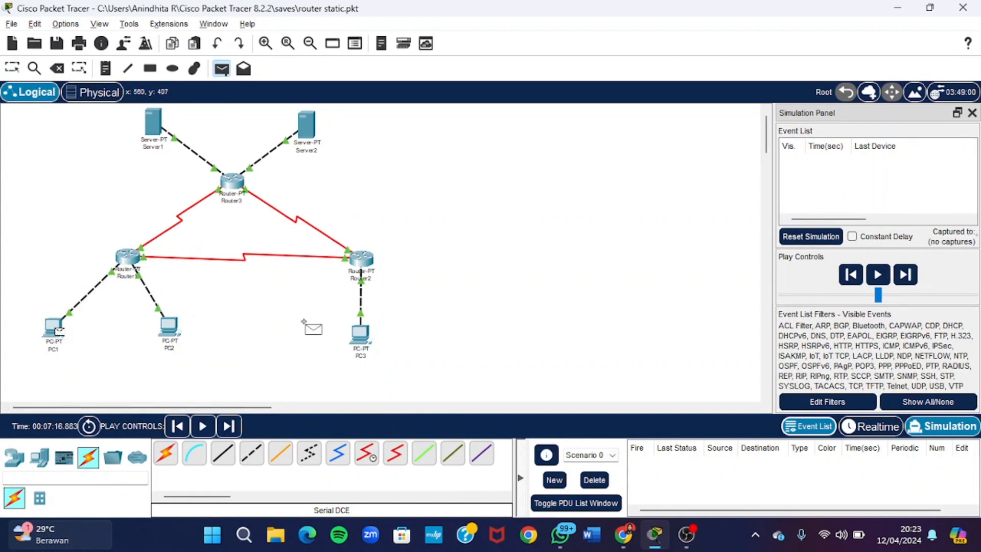
click(361, 333)
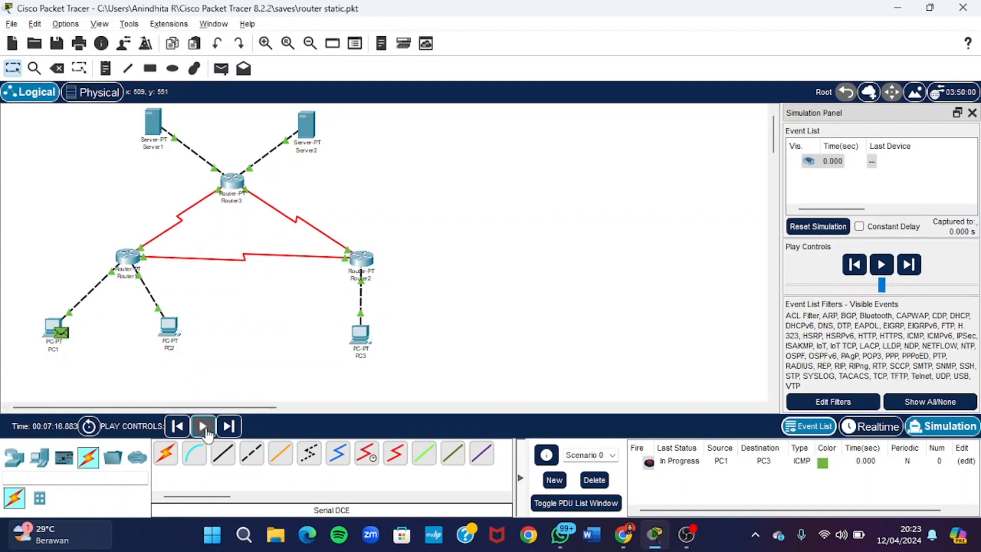
click(203, 426)
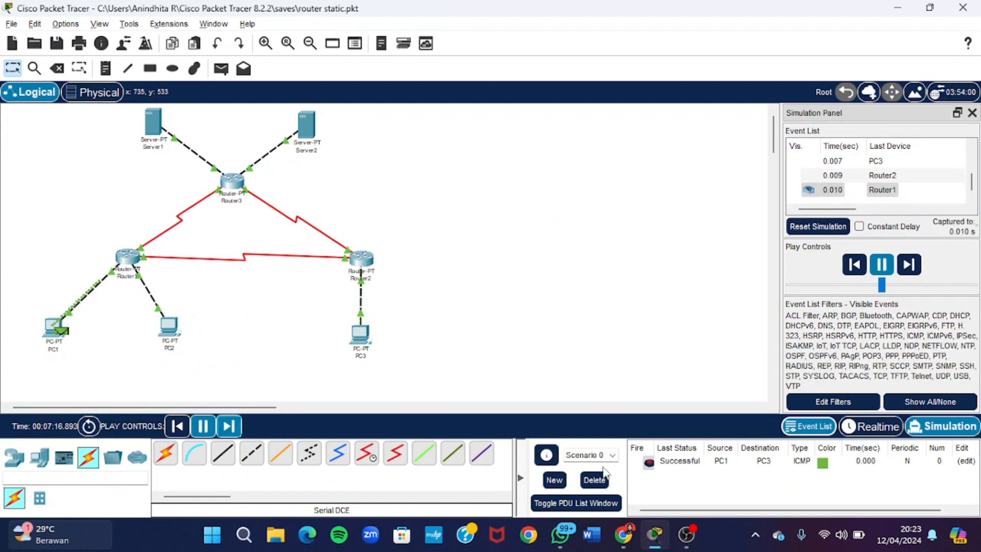
click(595, 480)
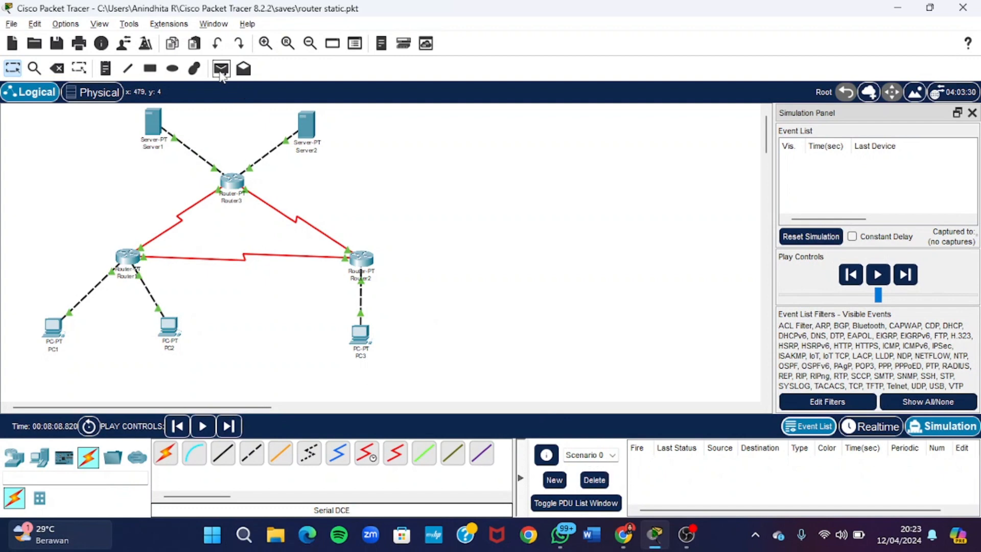
- Send a simple PDU from PC1 to Server1, play the simulation, and delete the scenario
click(56, 328)
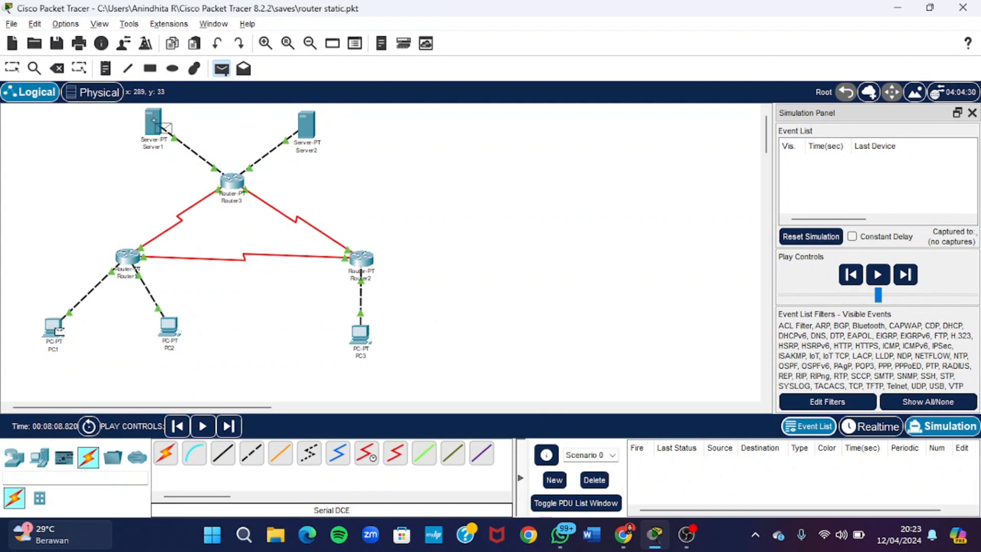
click(160, 127)
click(202, 425)
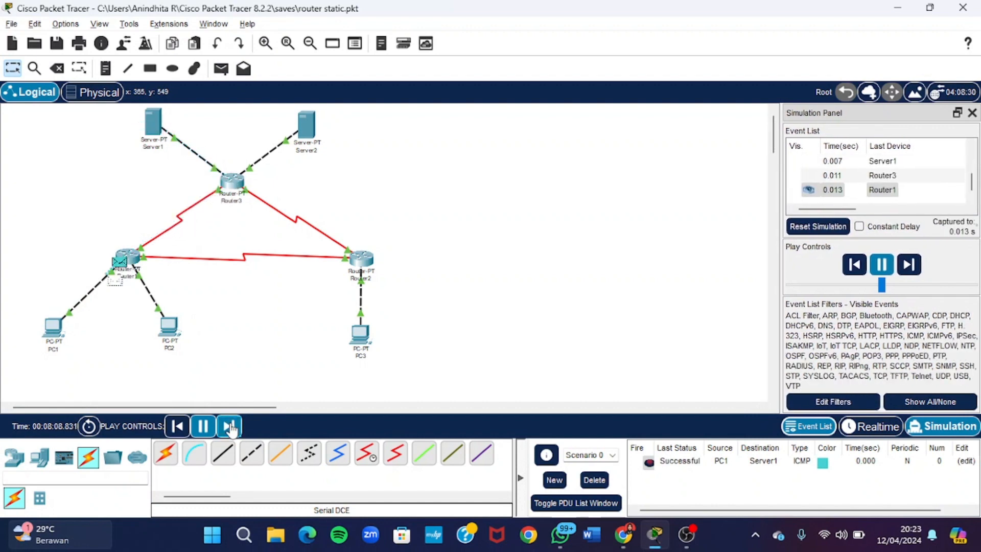
click(593, 479)
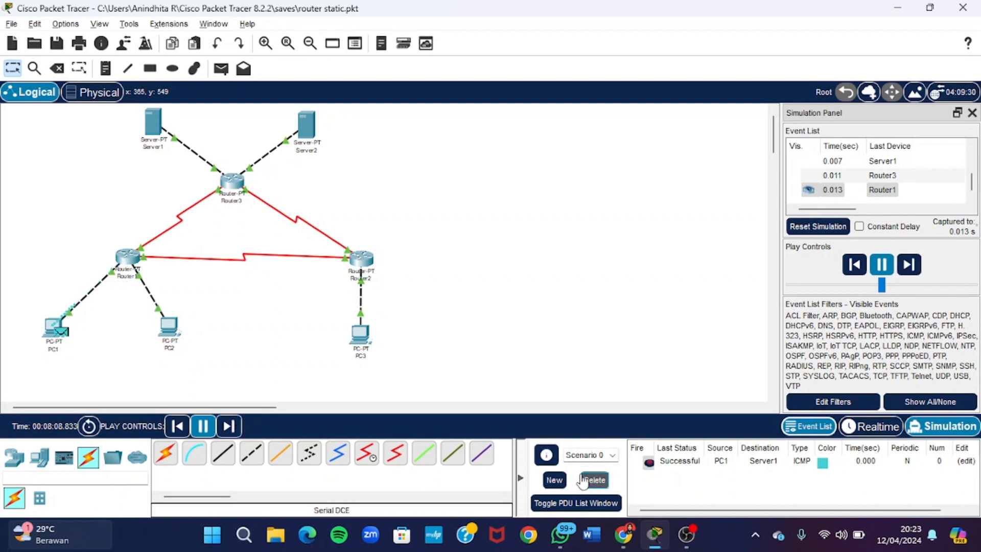
- Send a simple PDU from PC1 to Server2, play the simulation, and delete the scenario
click(221, 68)
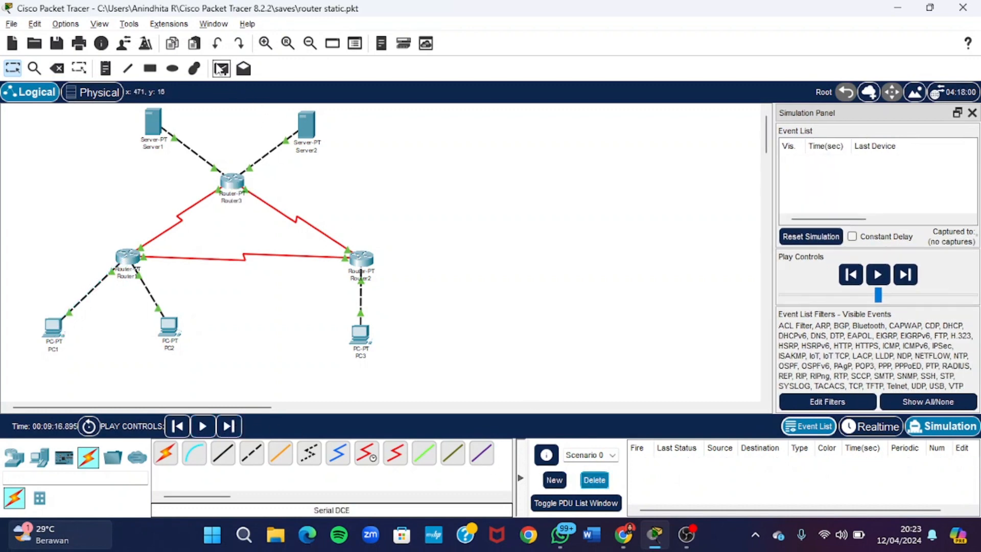
click(55, 331)
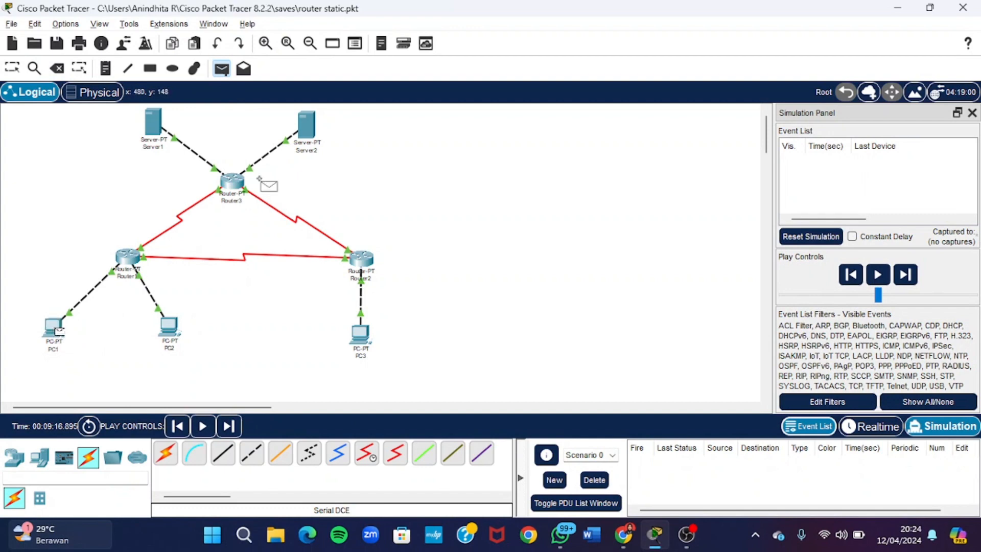
click(316, 134)
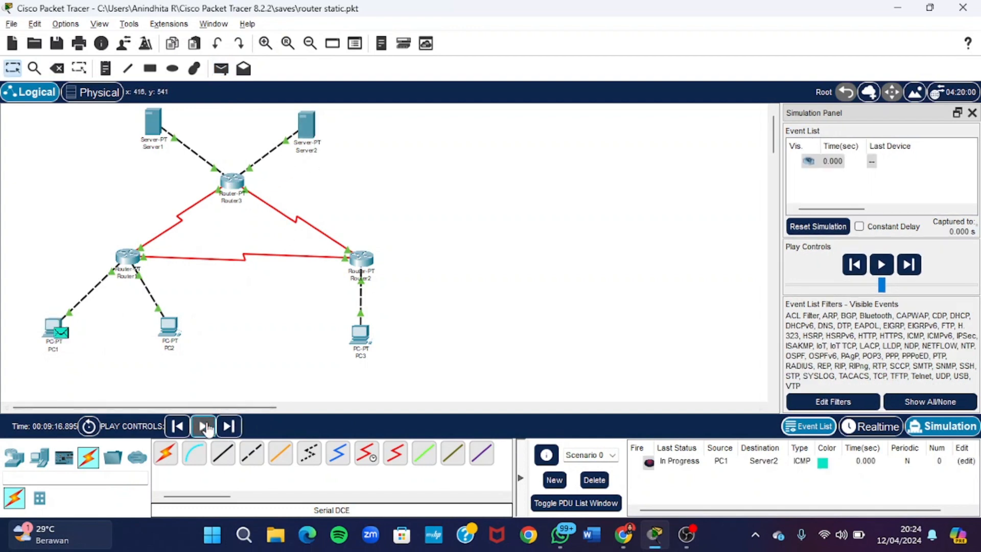
click(205, 426)
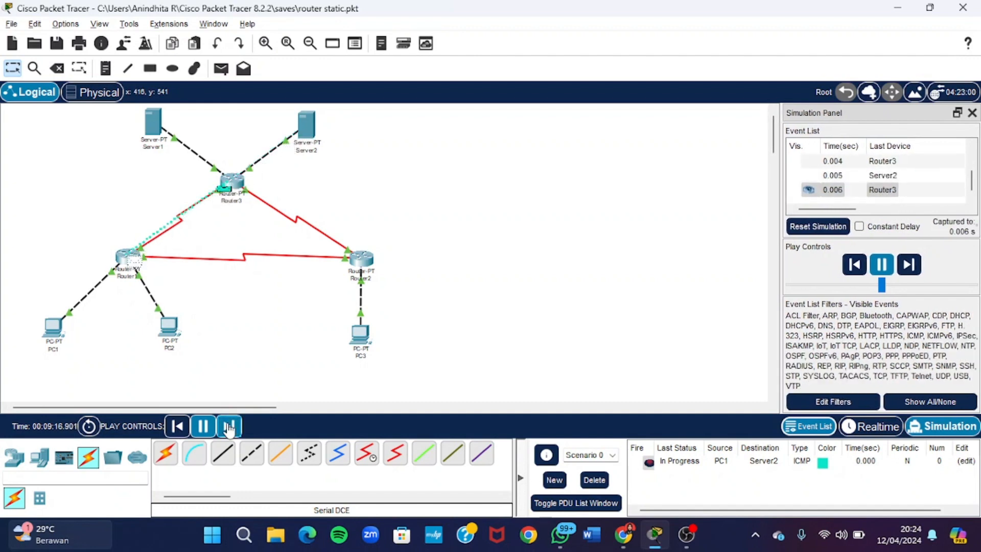
click(594, 479)
- Check the PC3 scenarios in the Chrome guide, return to Packet Tracer, simulate a simple PDU from PC3 to PC2, and delete the scenario
click(623, 534)
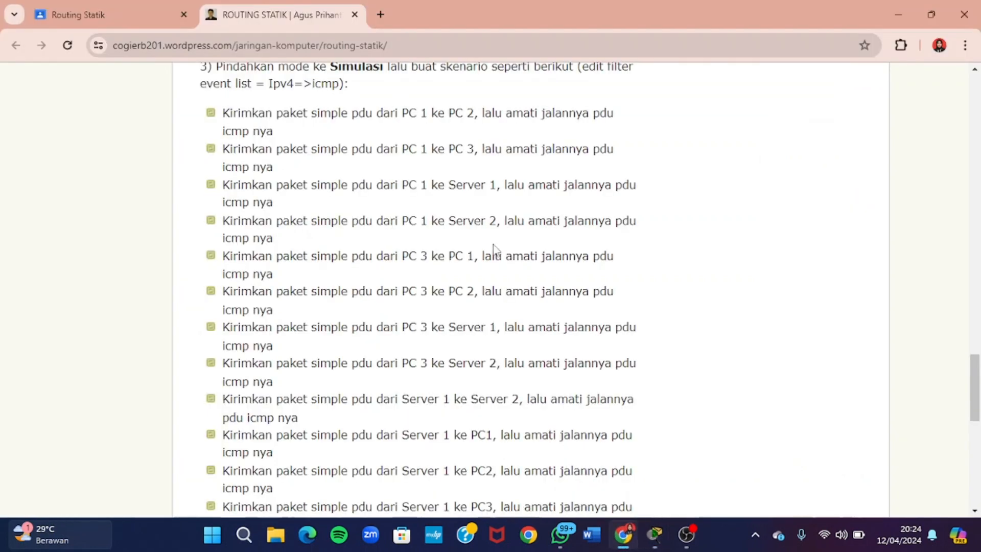
scroll(494, 249, down, 2)
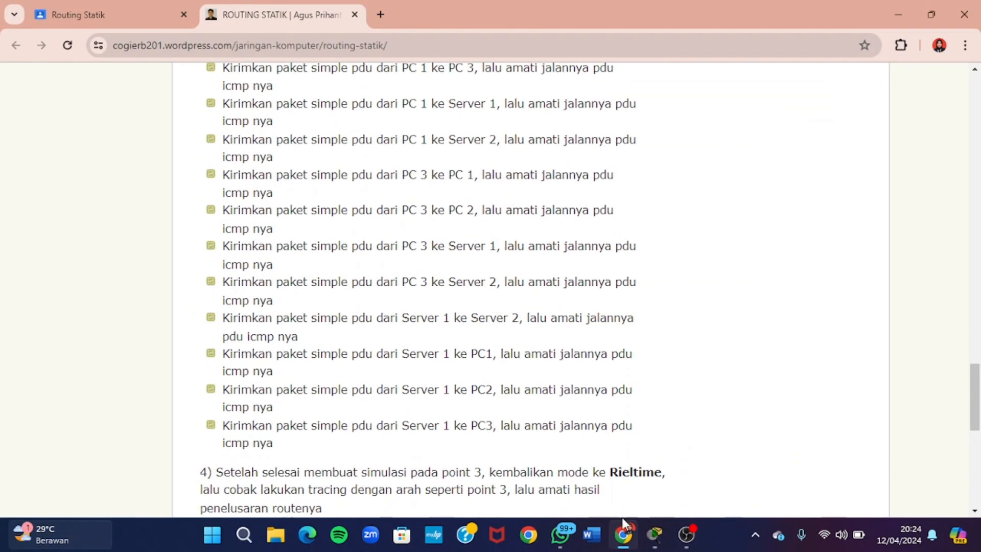
click(654, 535)
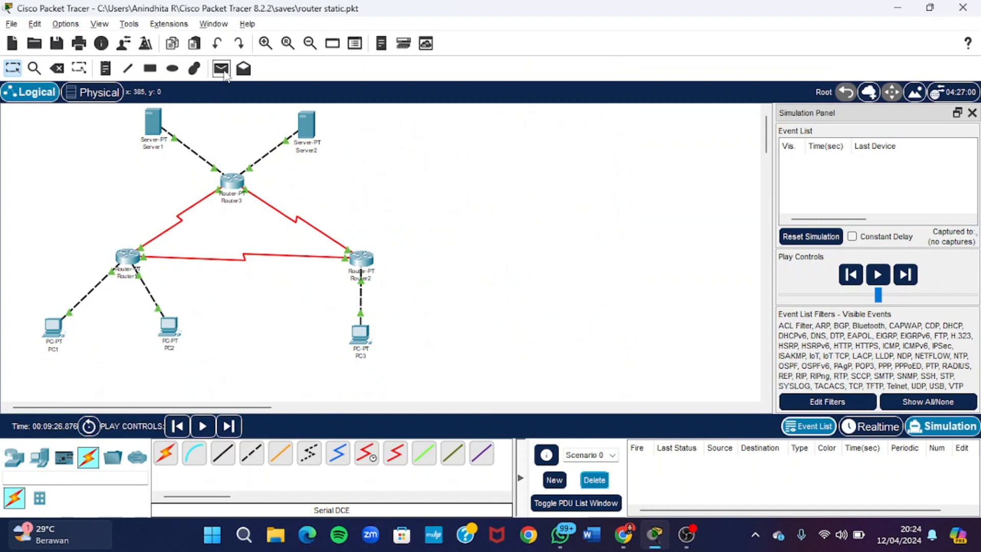
click(222, 70)
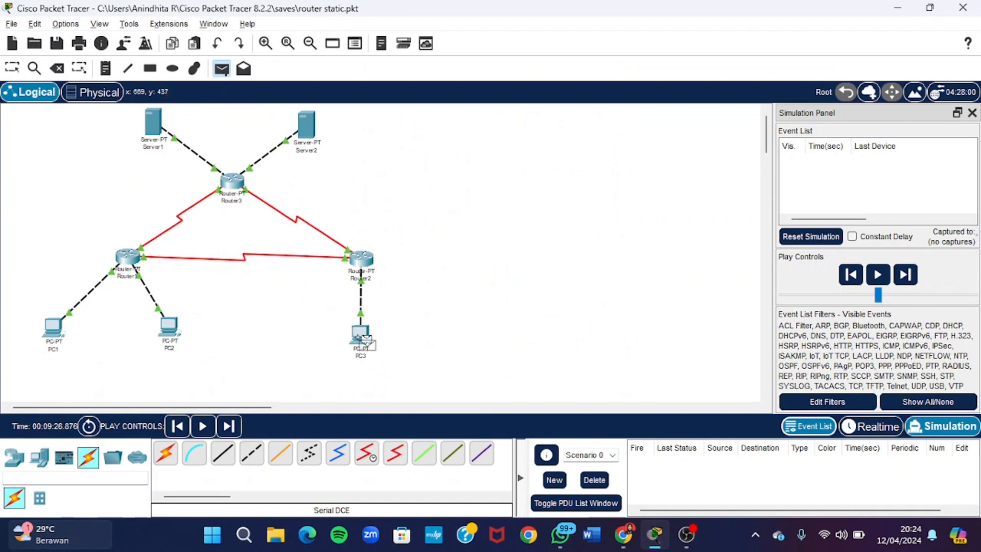
click(361, 337)
click(174, 332)
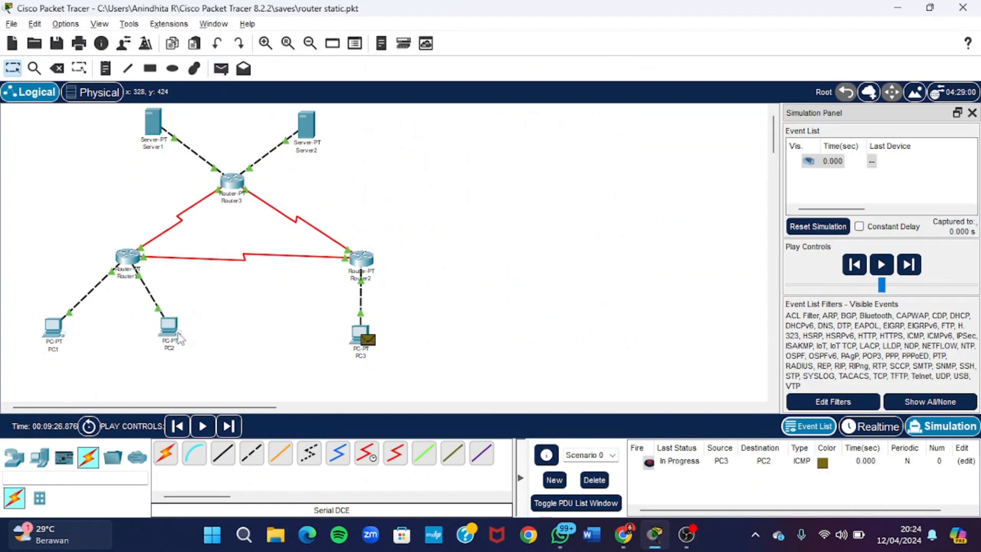
click(202, 427)
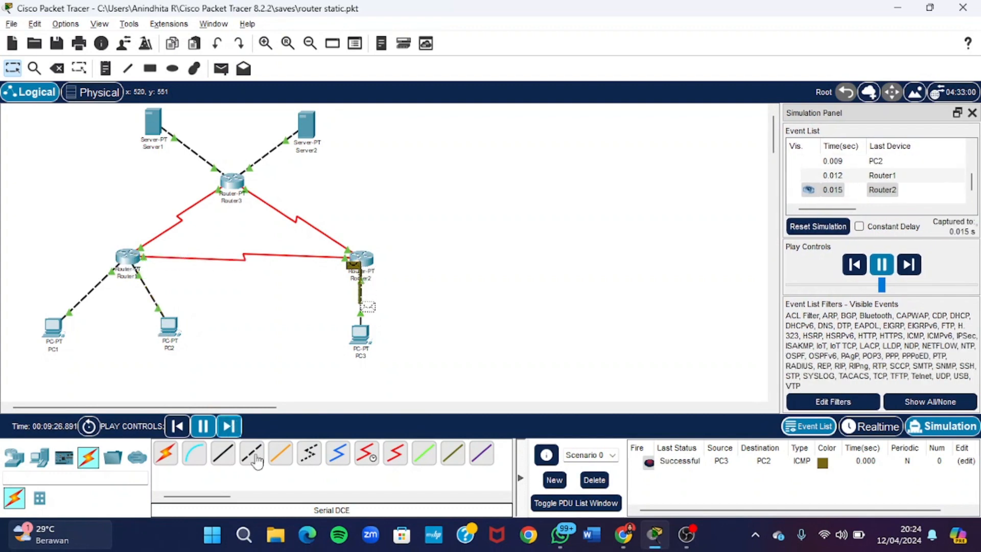
click(594, 480)
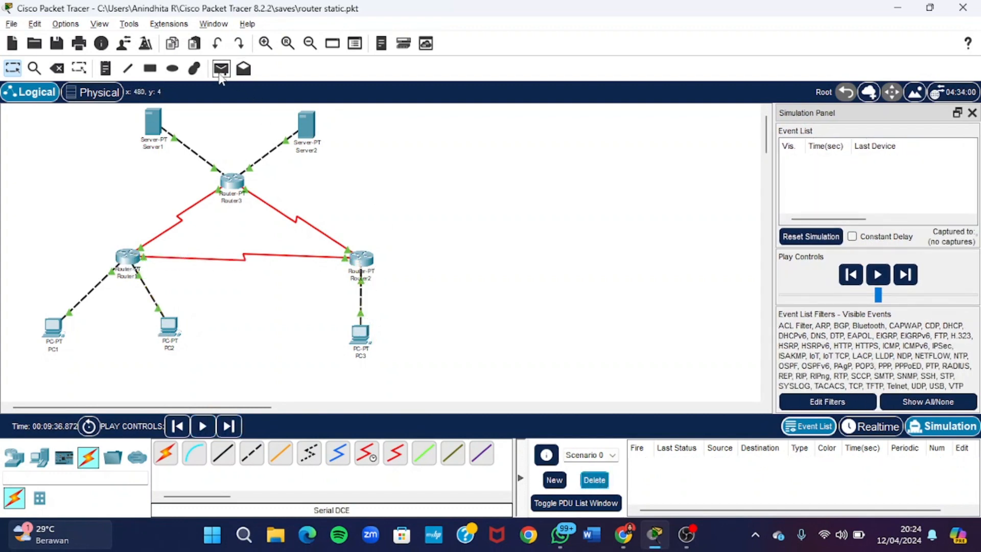
- Send a simple PDU from PC3 to PC1, play the simulation, and delete the scenario
click(361, 333)
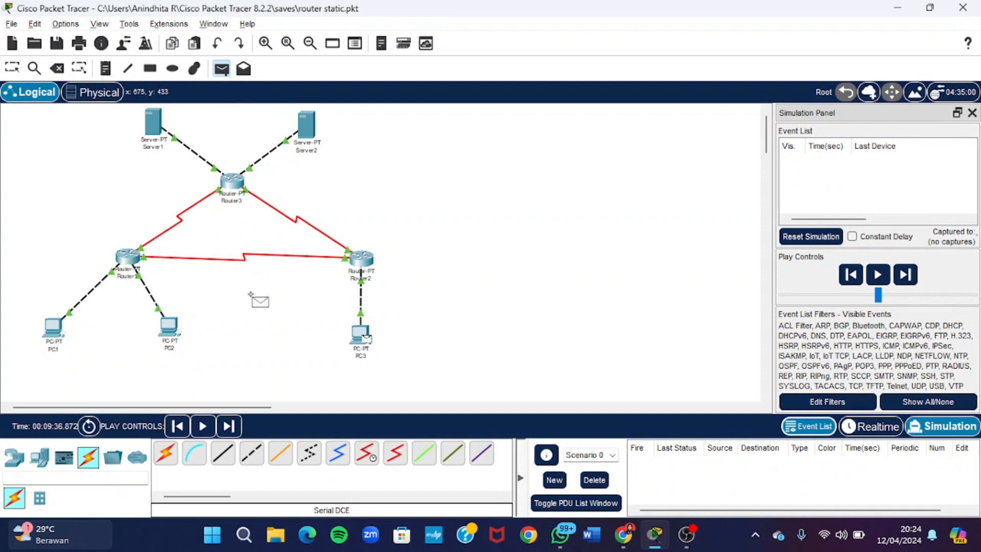
click(54, 334)
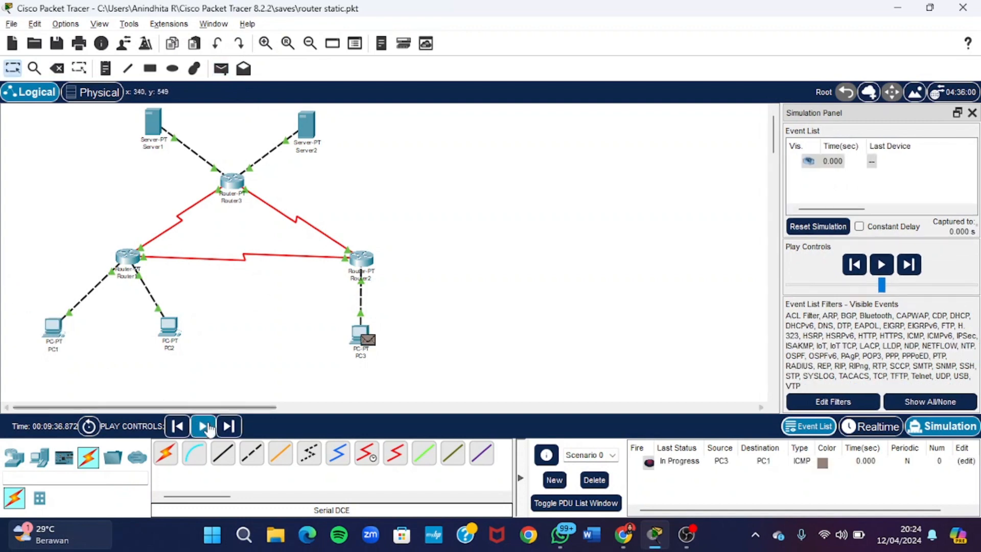
click(202, 426)
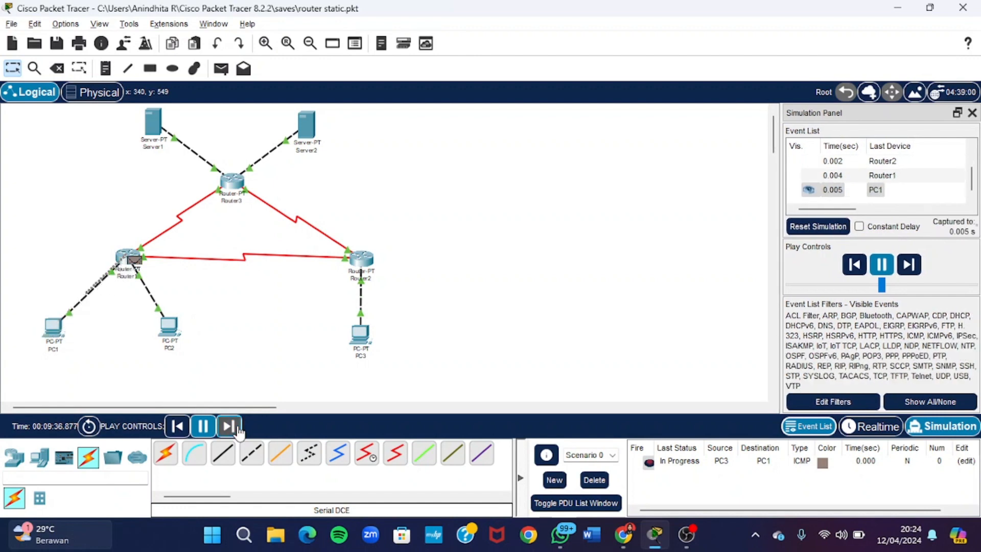
click(594, 480)
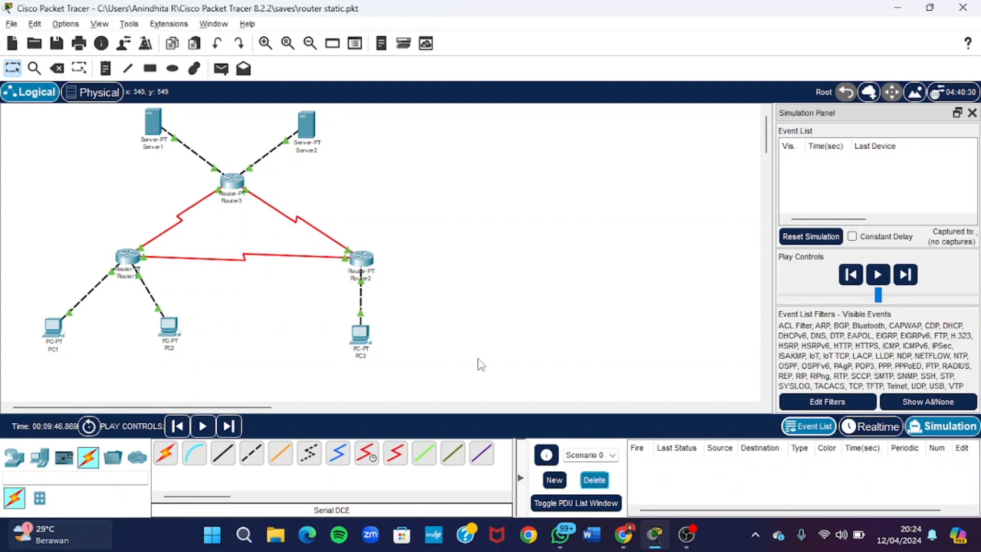
- Send a simple PDU from PC3 to Server2, play the simulation, and delete the scenario
key(p)
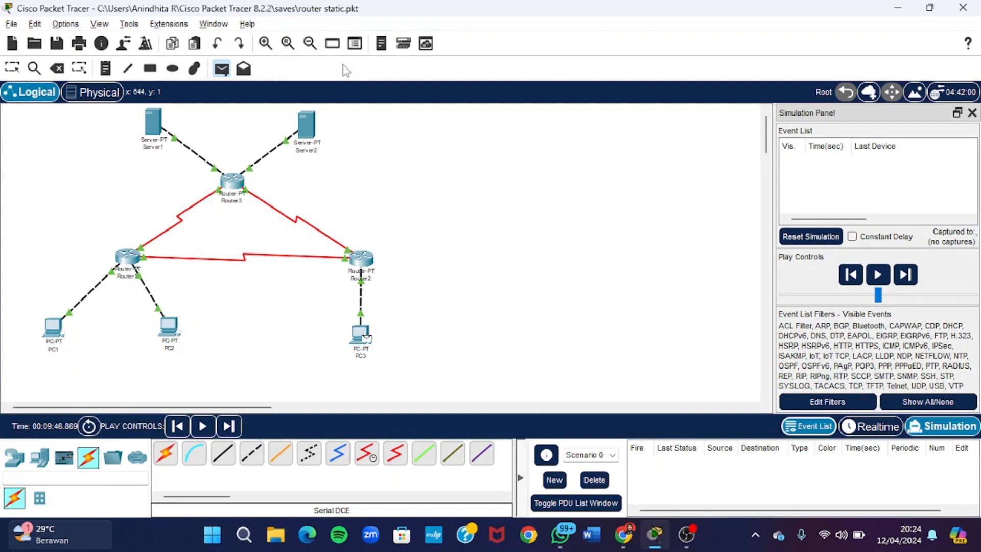
click(306, 123)
click(202, 427)
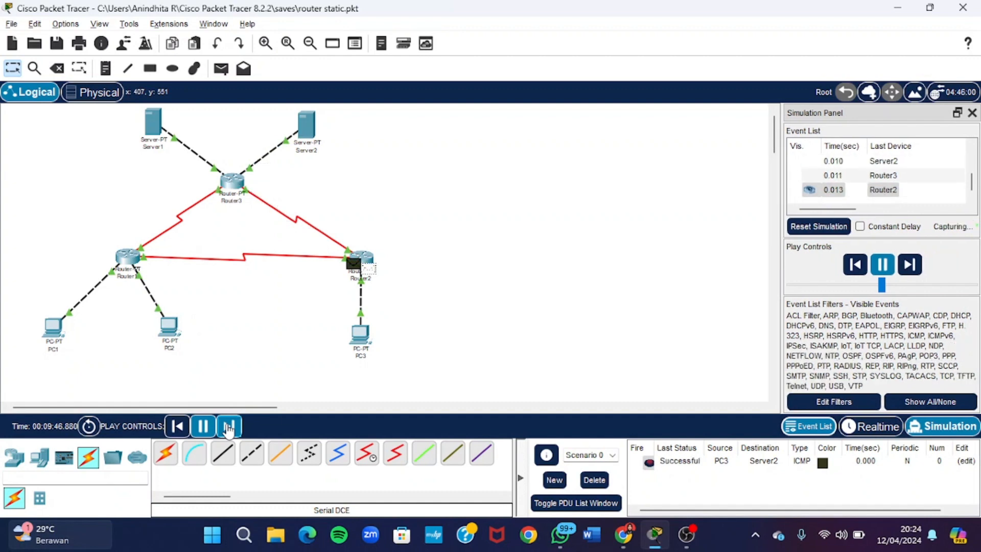
click(601, 484)
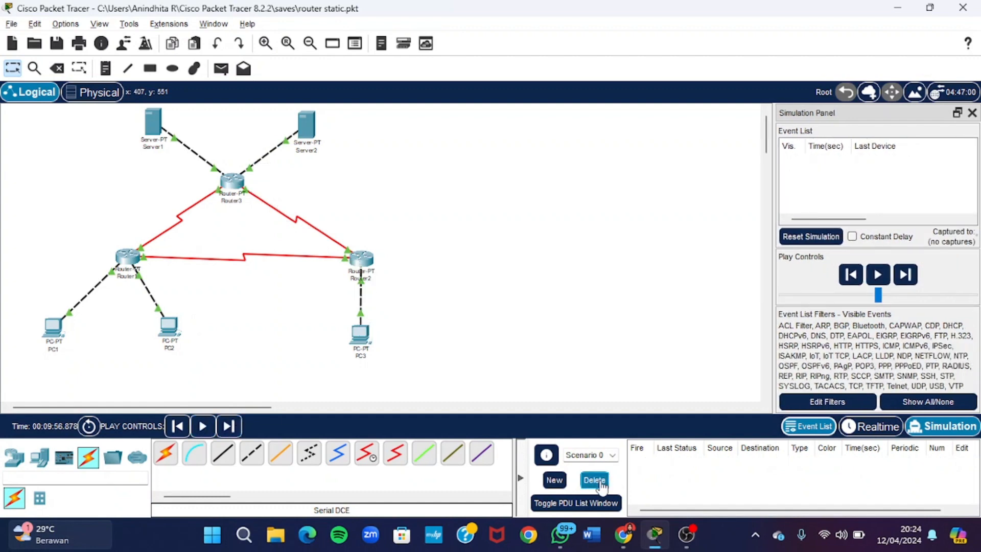
- Send a simple PDU from PC3 to Server1, play the simulation, and delete the scenario
click(223, 70)
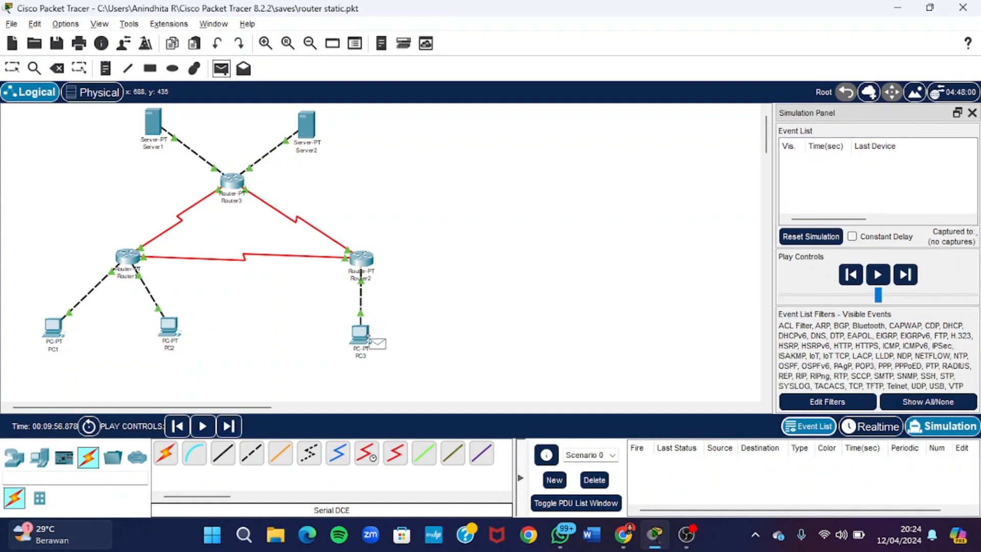
click(159, 125)
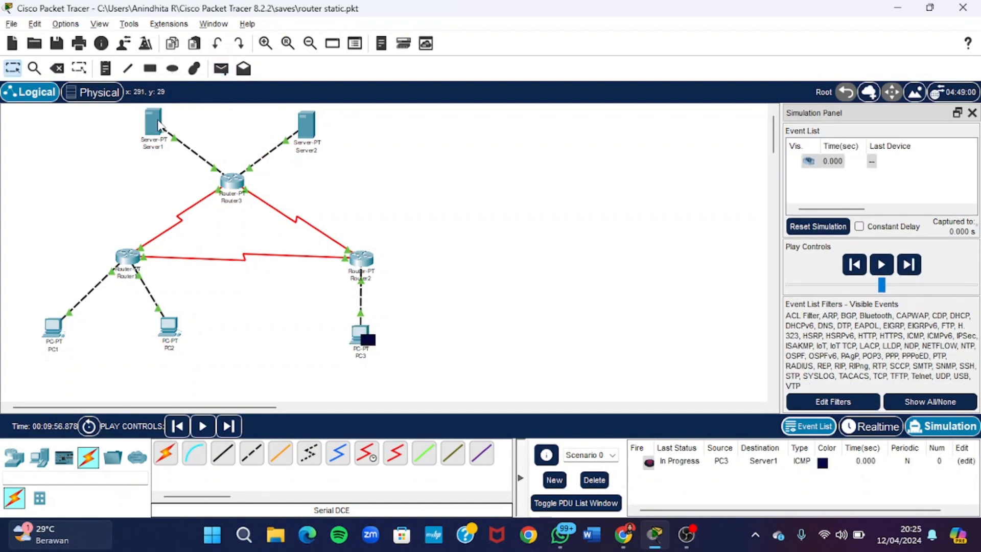
click(202, 426)
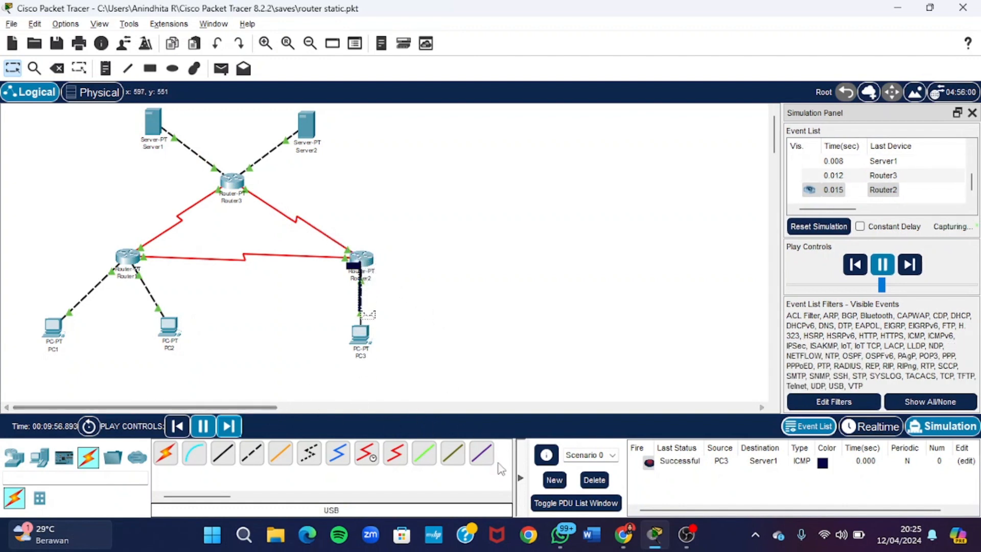
click(595, 481)
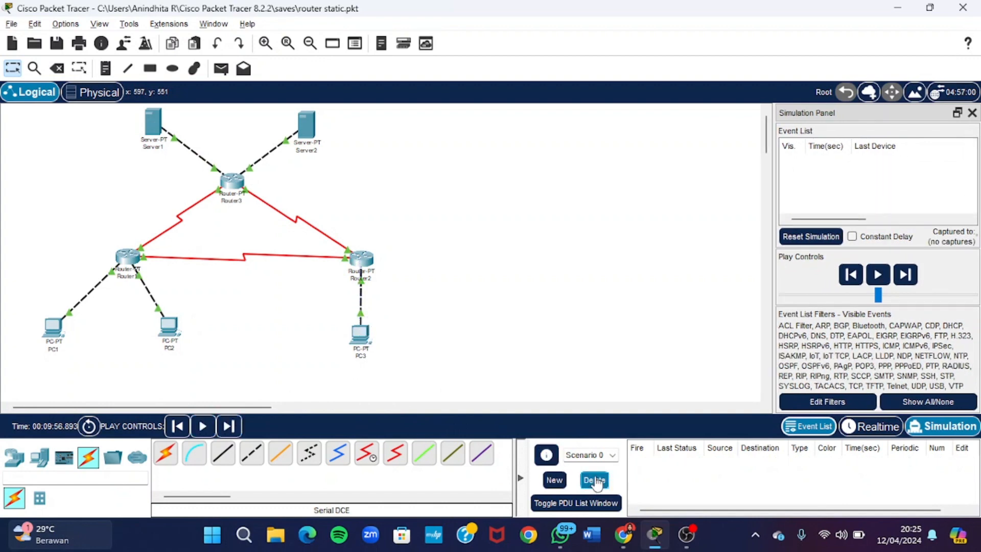
- Check the Server1 scenarios in the Chrome guide, return to Packet Tracer, simulate a simple PDU from Server1 to Server2, and delete the scenario
click(626, 536)
scroll(534, 276, down, 1)
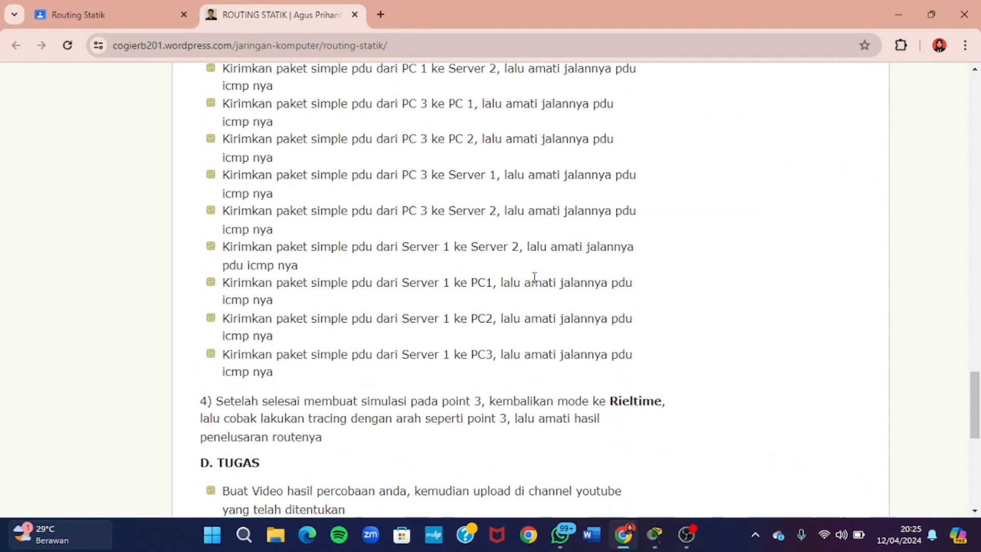
click(656, 534)
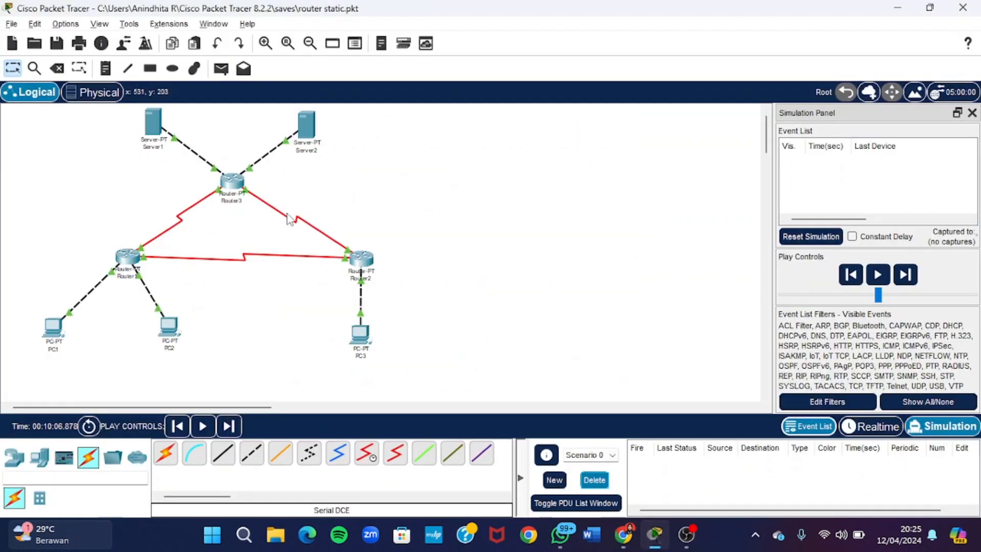
click(221, 68)
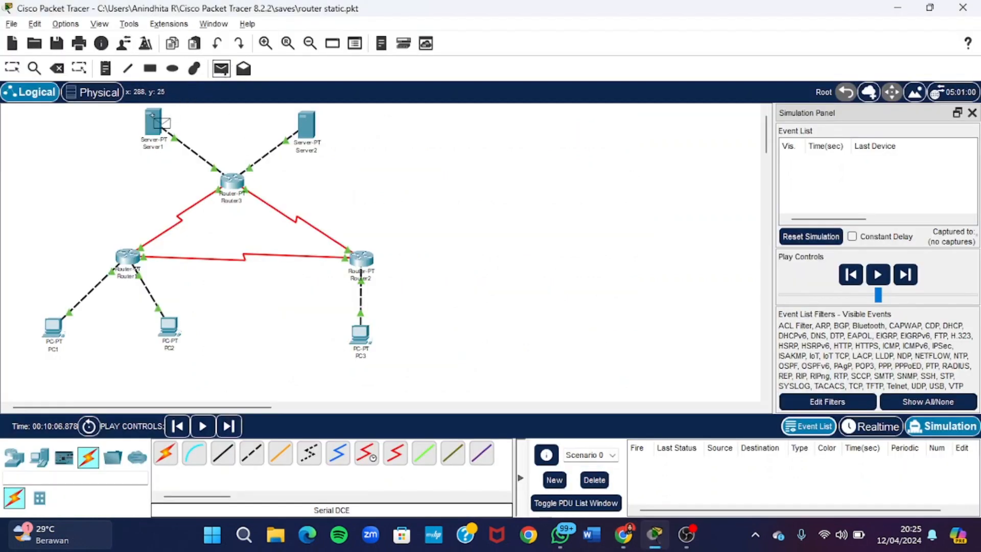
click(152, 119)
click(306, 128)
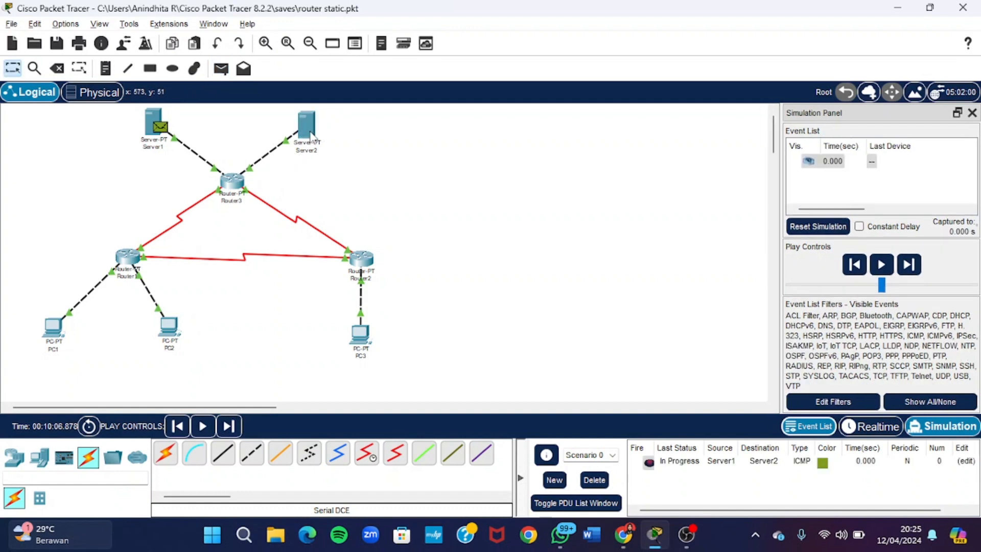
click(212, 428)
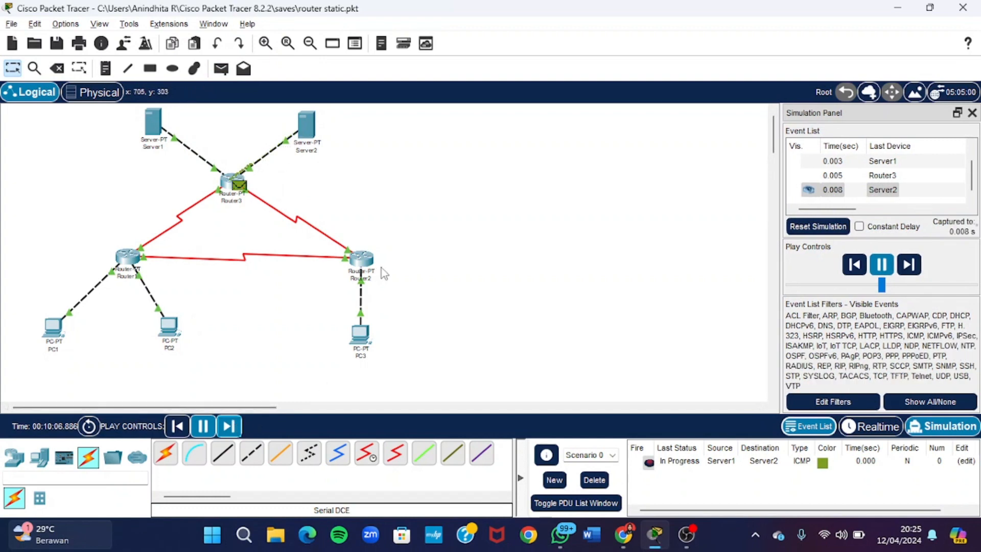
click(602, 481)
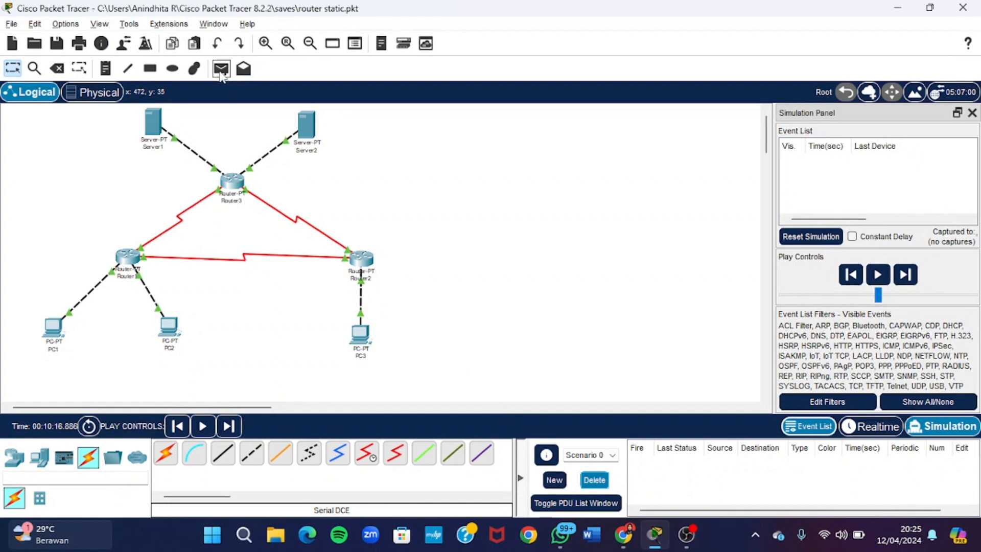
- Send a simple PDU from Server1 to PC1, play the simulation, and delete the scenario
click(221, 71)
click(156, 123)
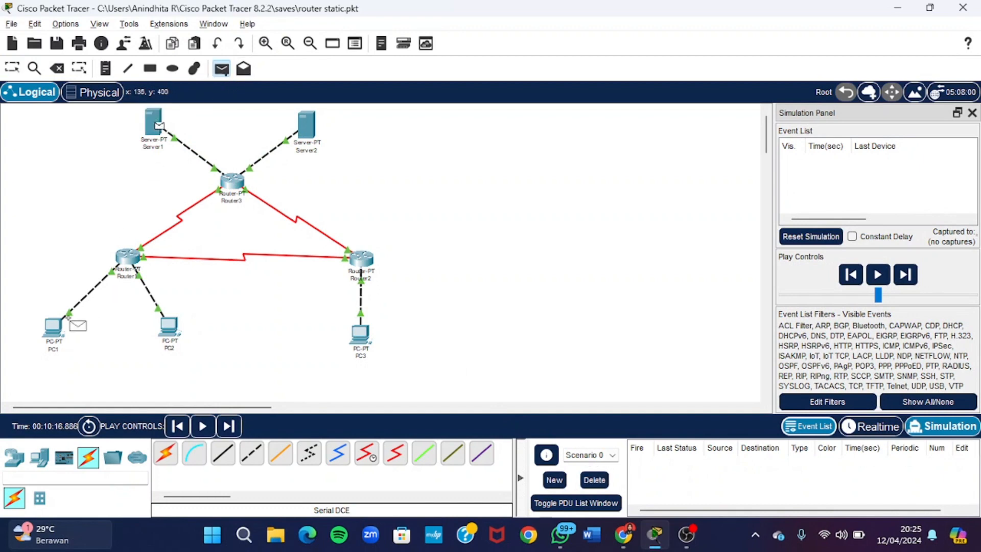
click(53, 327)
click(202, 426)
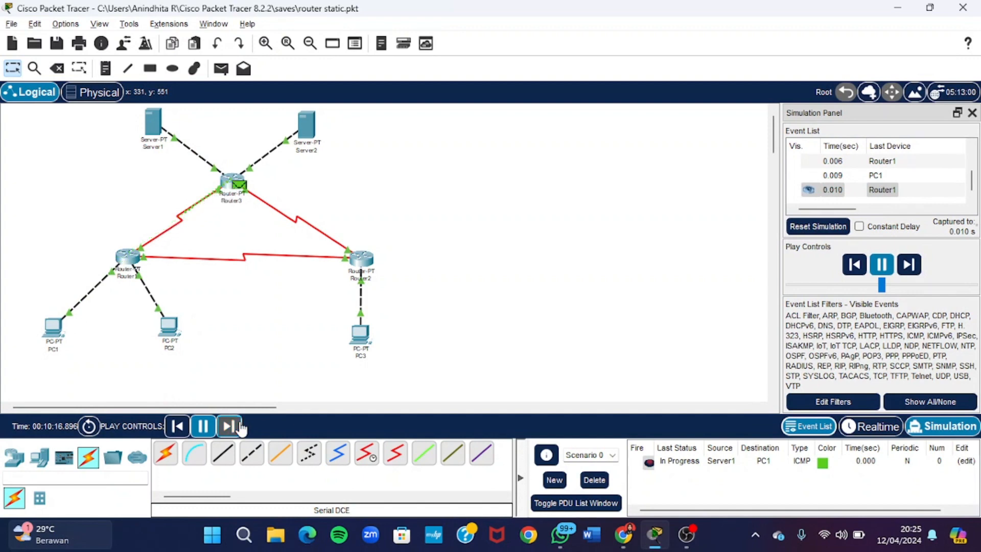
click(593, 481)
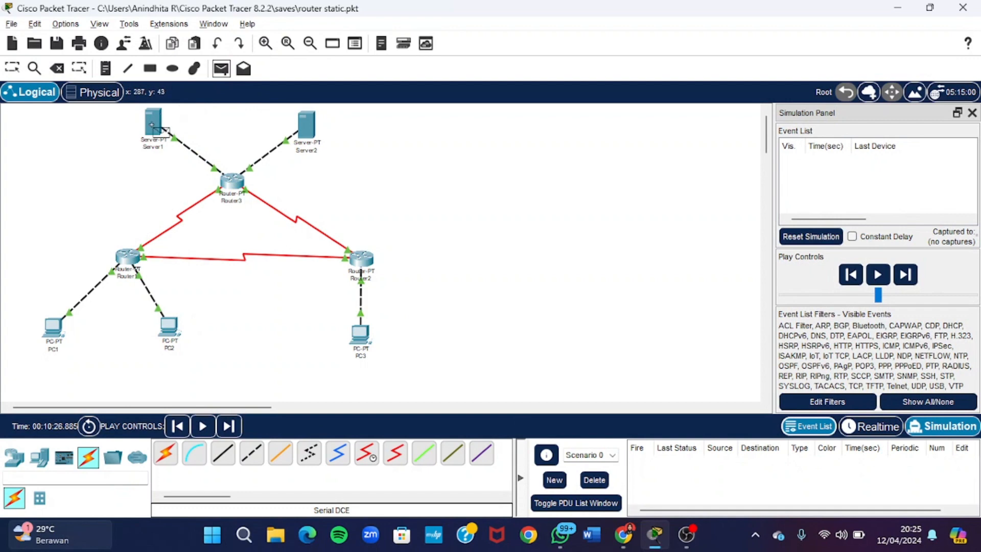
- Send a simple PDU from Server1 to PC2, play the simulation, and delete the scenario
click(154, 124)
click(168, 331)
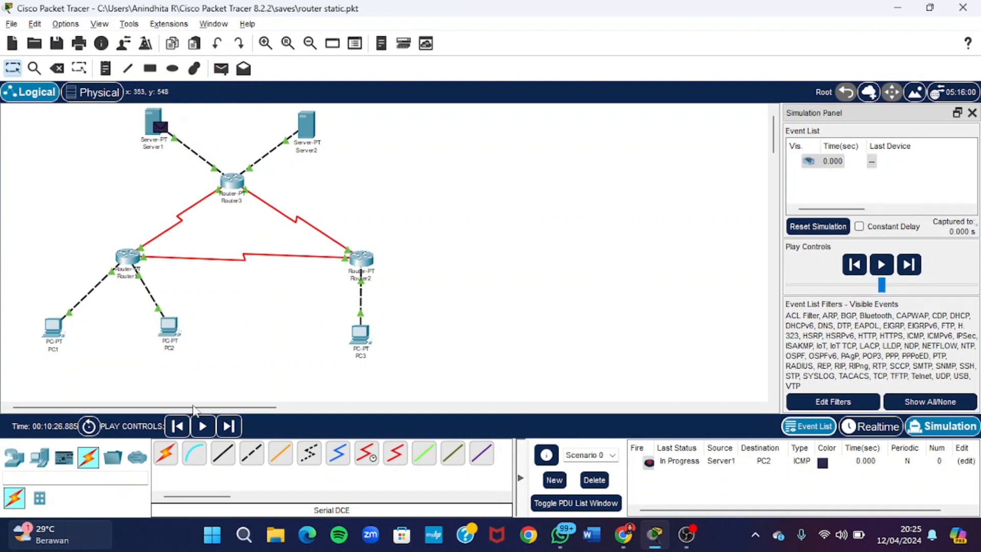
click(202, 426)
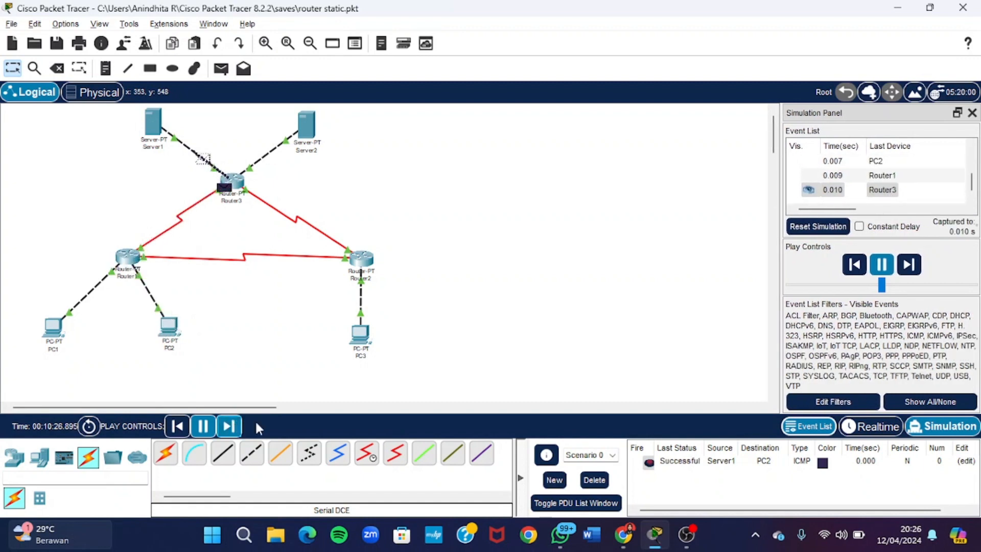
click(594, 479)
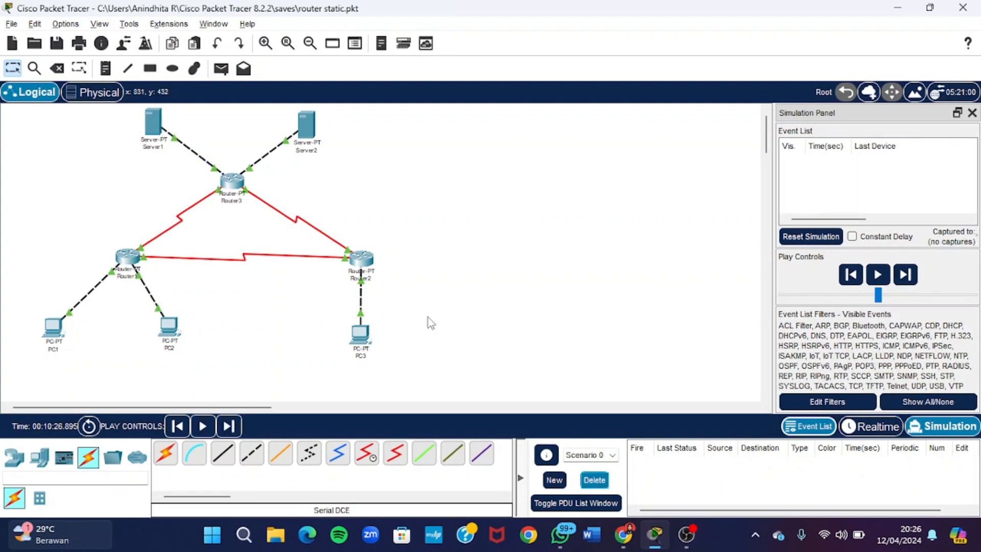
- Send a simple PDU from Server1 to PC3, play the simulation, and delete the scenario
click(220, 68)
click(159, 125)
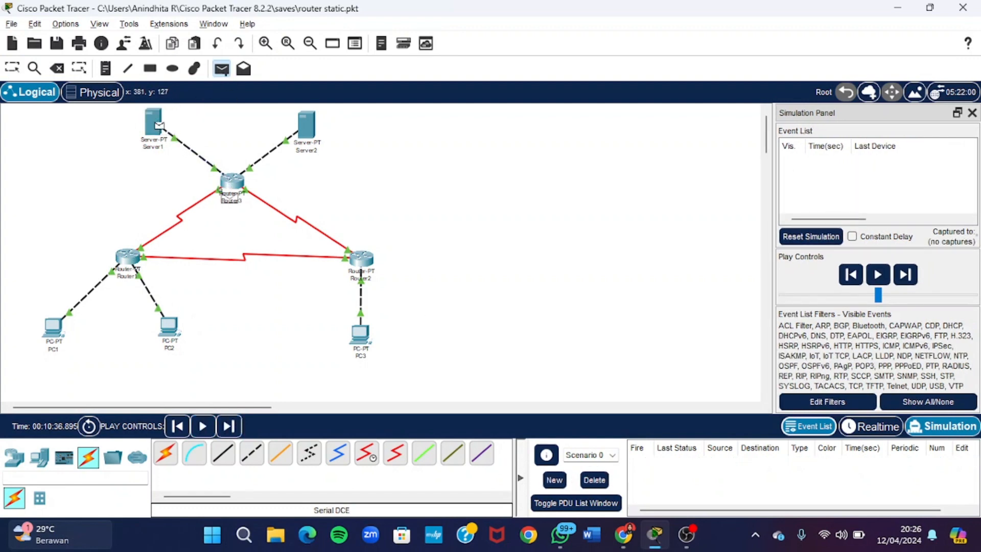
click(369, 340)
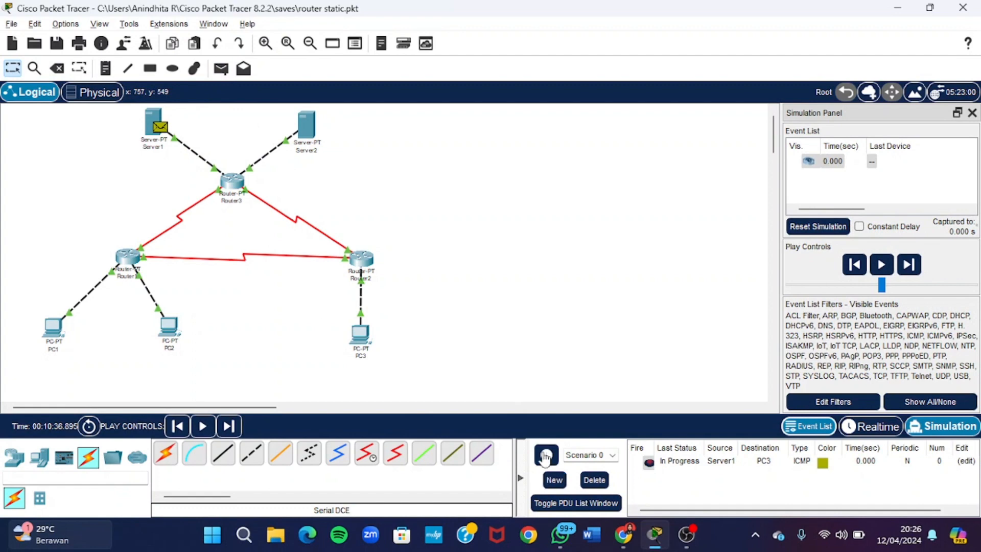
click(203, 426)
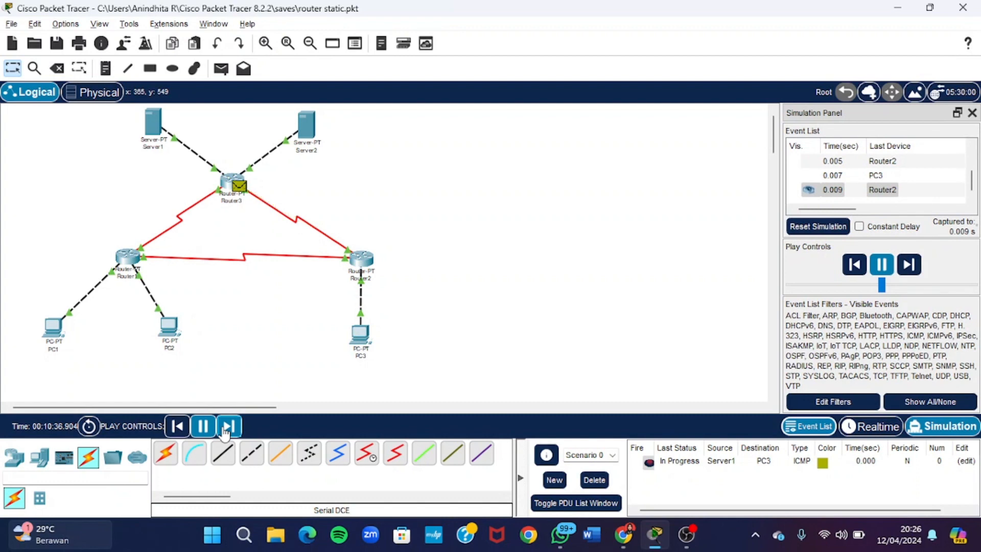
click(225, 432)
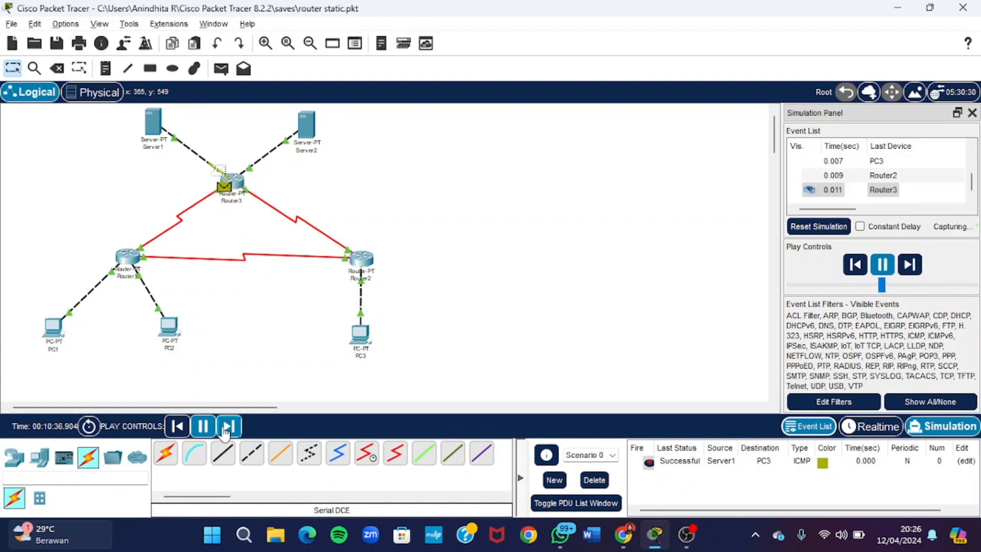
click(594, 481)
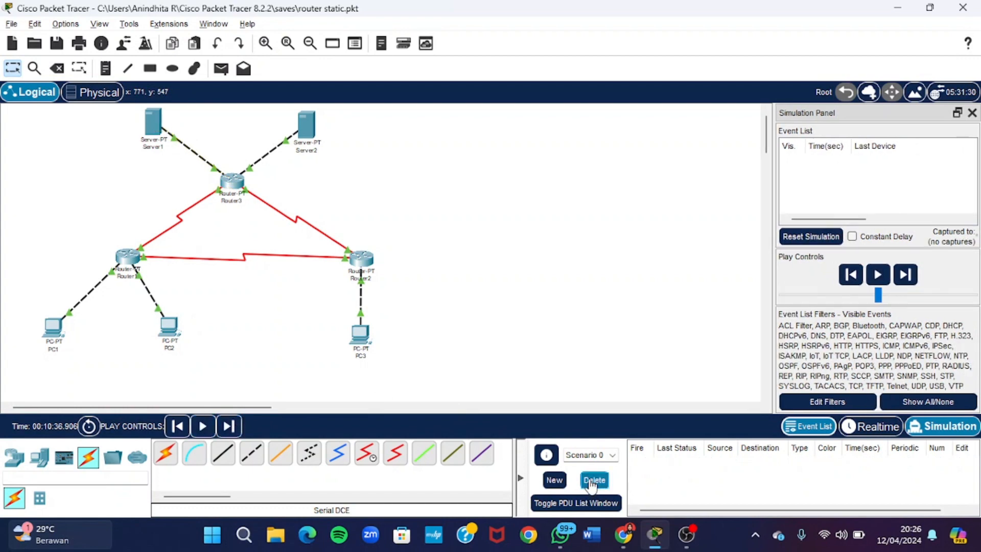
- Read the tracing instructions in point 4 of the Chrome guide, then return to Packet Tracer and switch to Realtime mode
click(624, 533)
scroll(554, 332, down, 3)
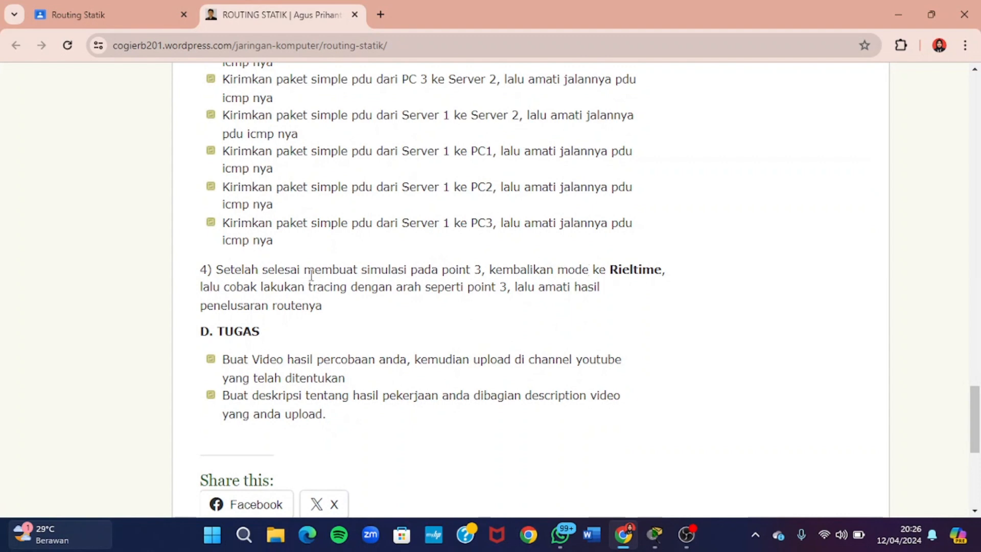
drag(260, 299, 471, 302)
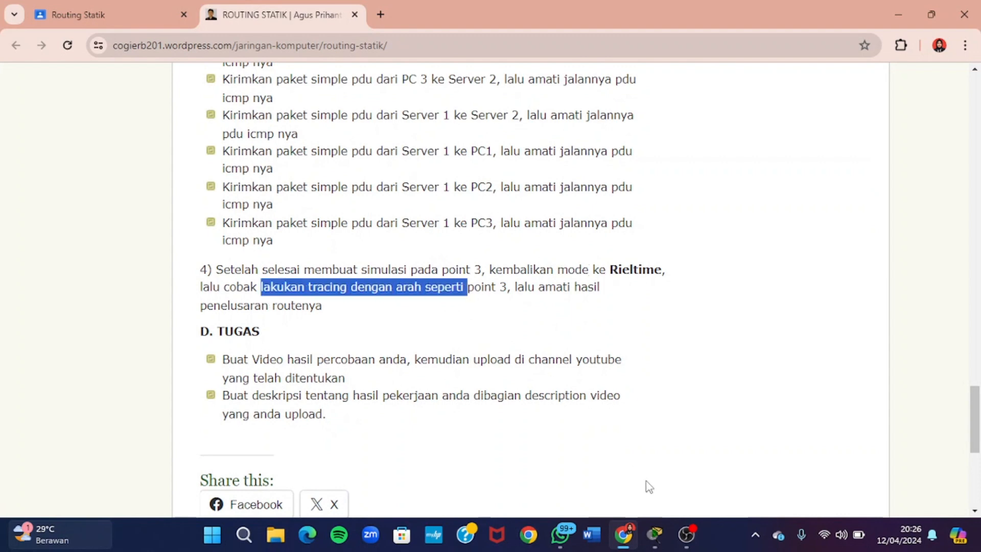
scroll(522, 194, up, 4)
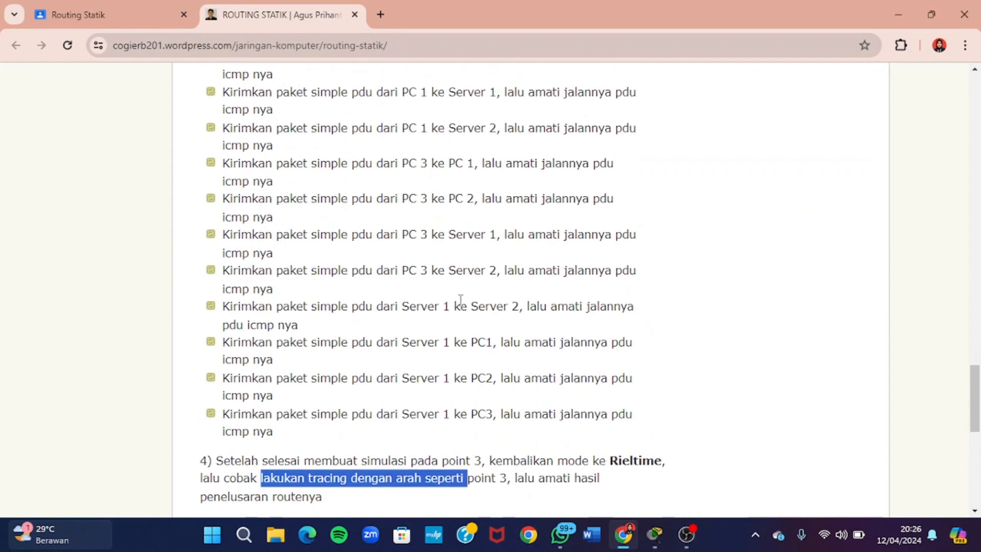
click(649, 538)
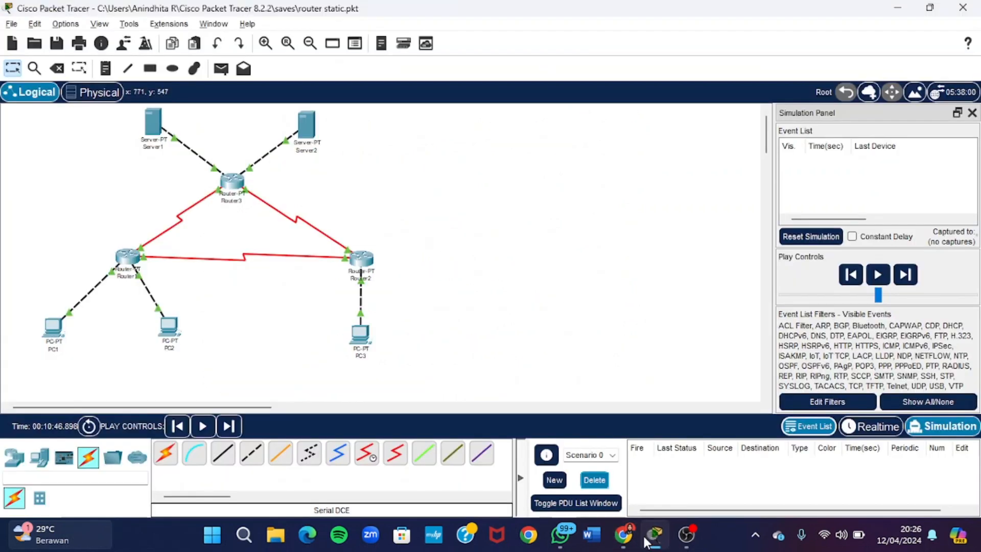
click(875, 426)
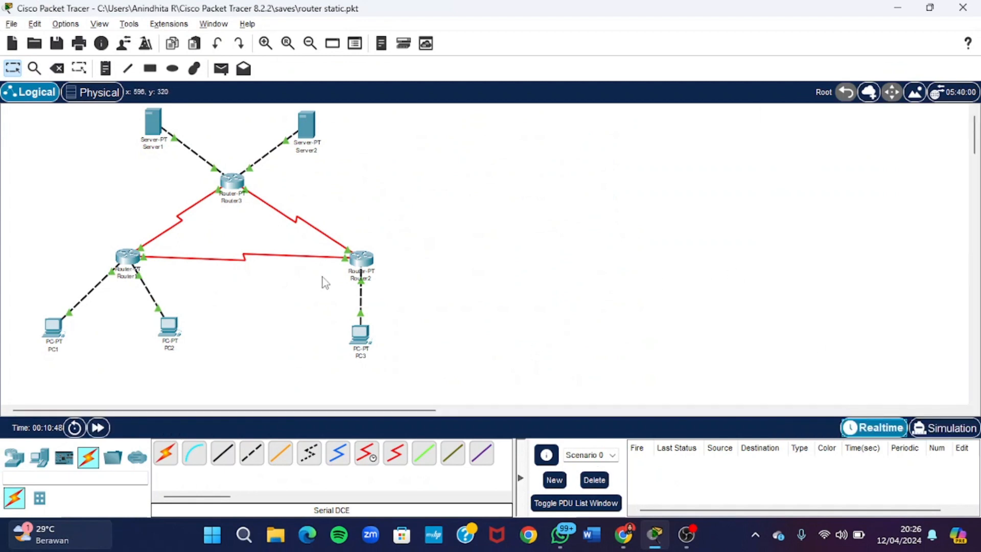
- Run tracert 192.168.1.65 from PC1's command prompt and highlight the hop addresses of the route
mouse_move(125, 259)
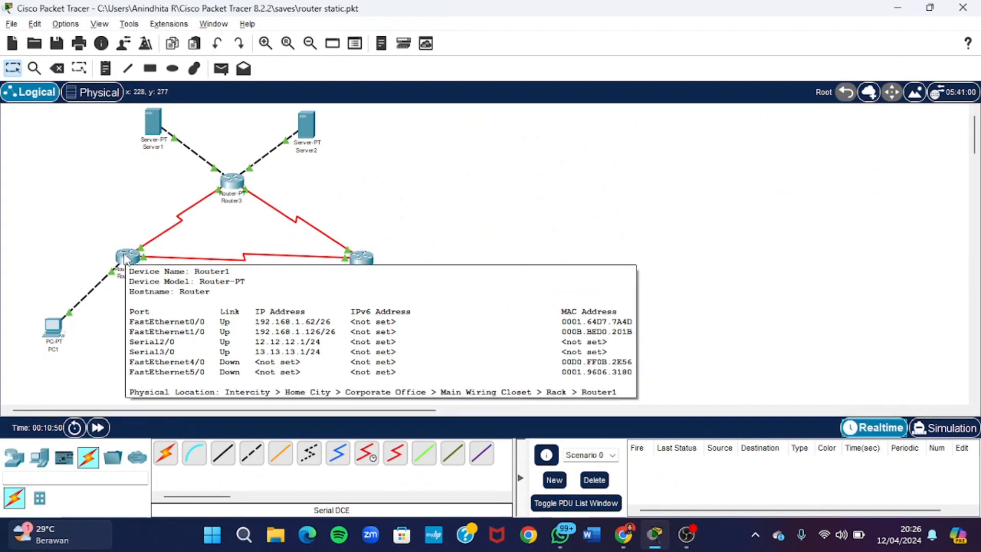
click(53, 329)
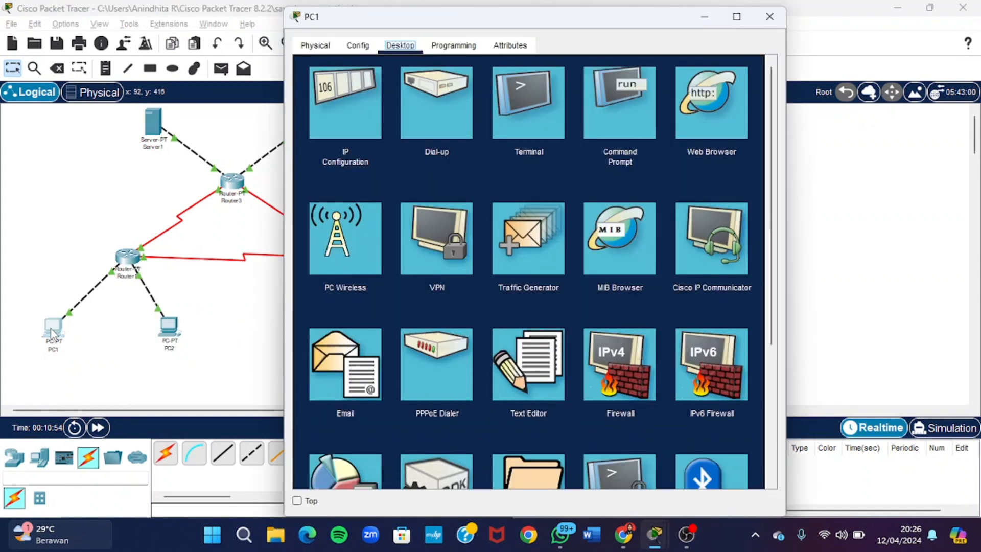
click(610, 99)
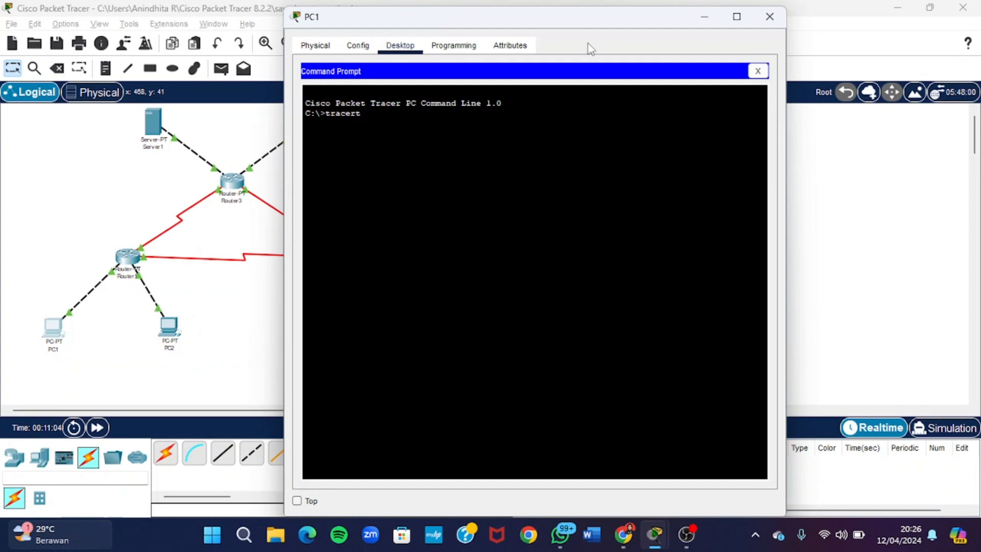
drag(571, 26, 726, 32)
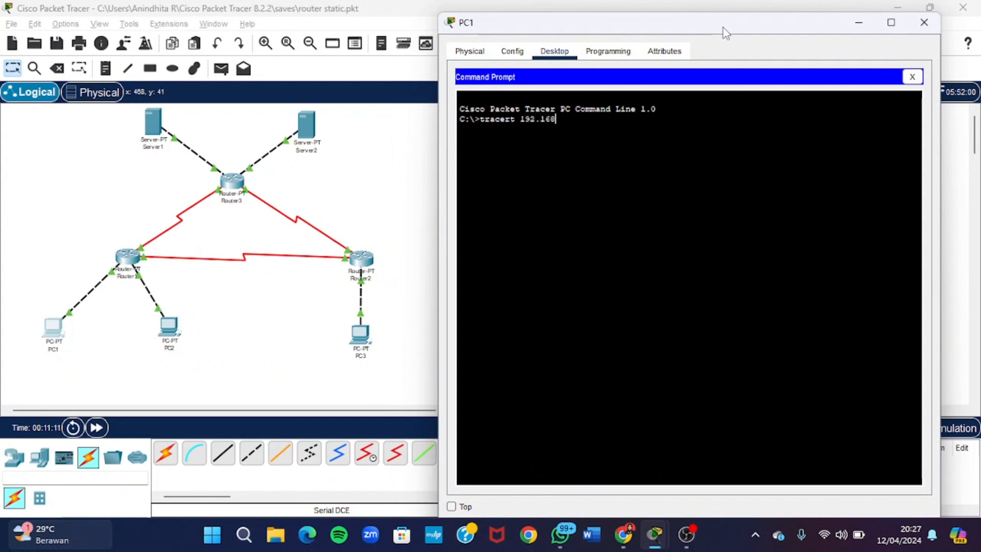
text(.)
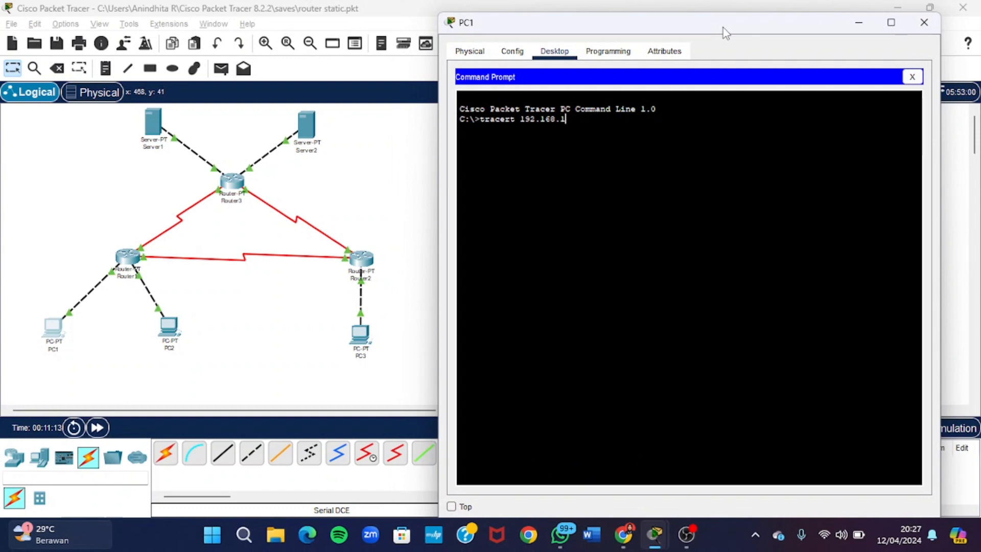
text(1.65)
key(Return)
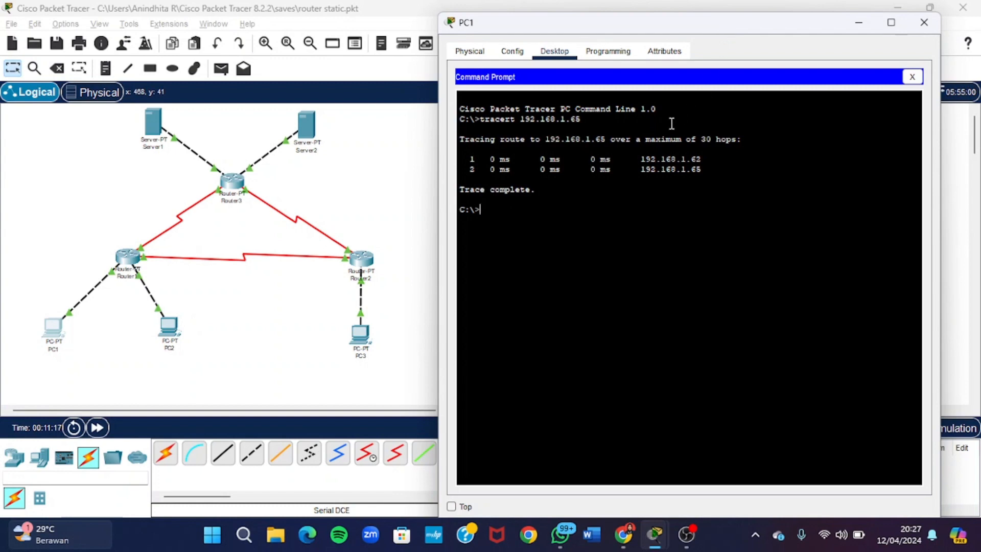
drag(642, 161, 698, 169)
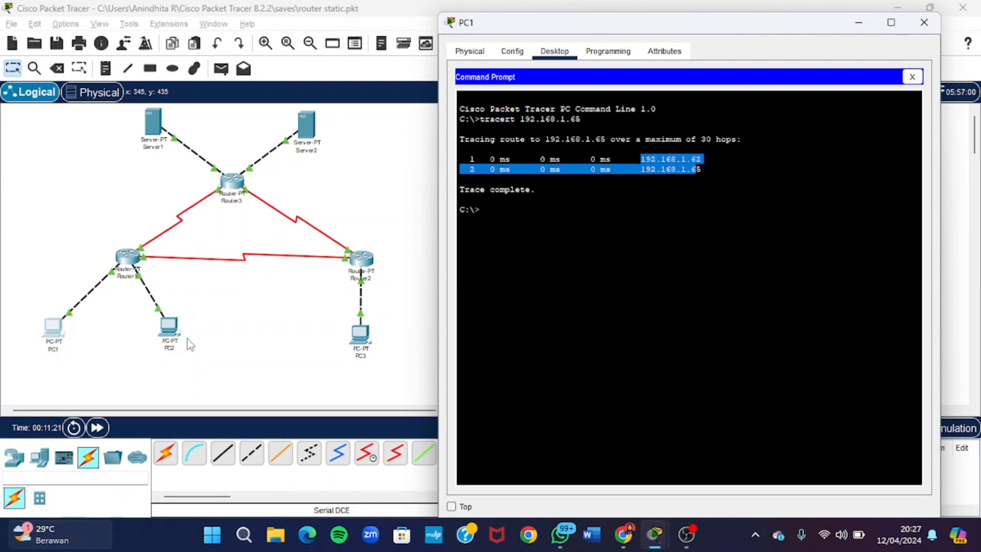
- Run tracert 192.168.1.253 from PC1's command prompt and highlight the last hop's address
click(502, 218)
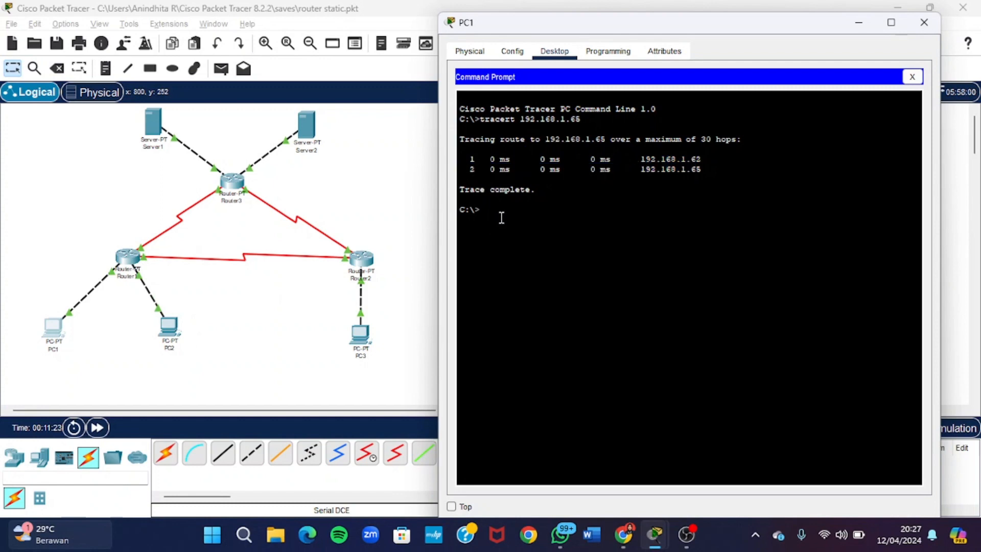
text(tracert 192)
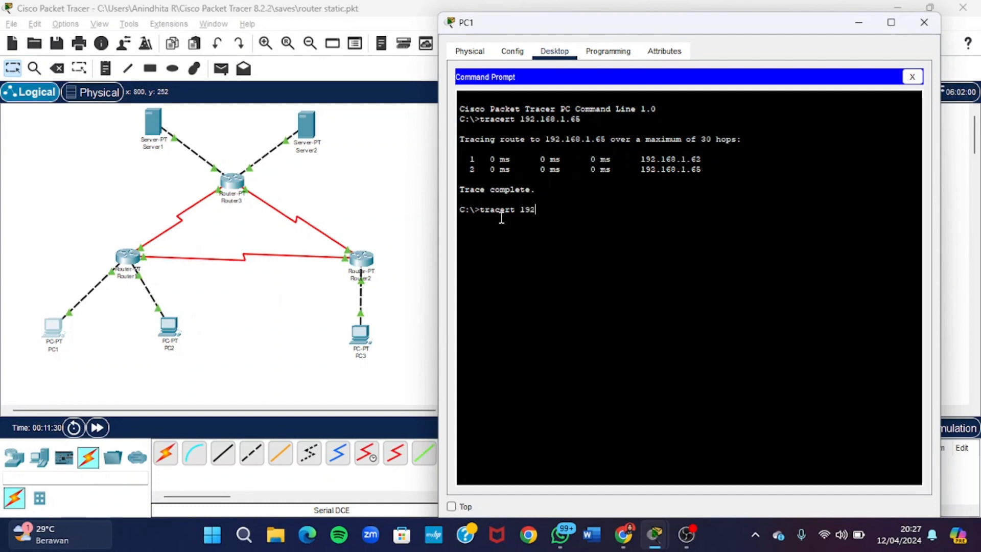
text(.168.1.253)
key(Return)
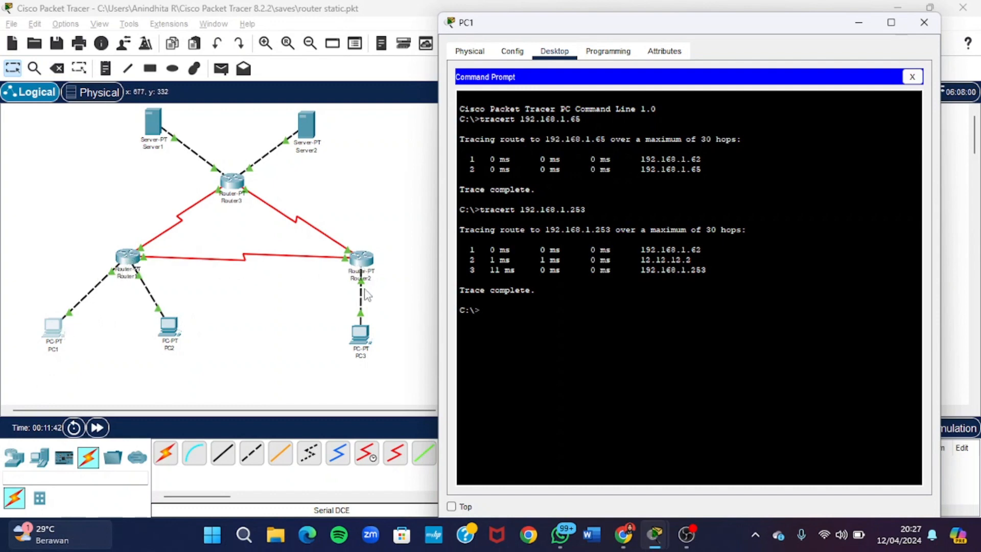
drag(642, 276, 730, 273)
- Run tracert 33.33.33.1 from PC1's command prompt and highlight the last hop's address
click(491, 314)
text(tracert 33.33.33.1)
key(Return)
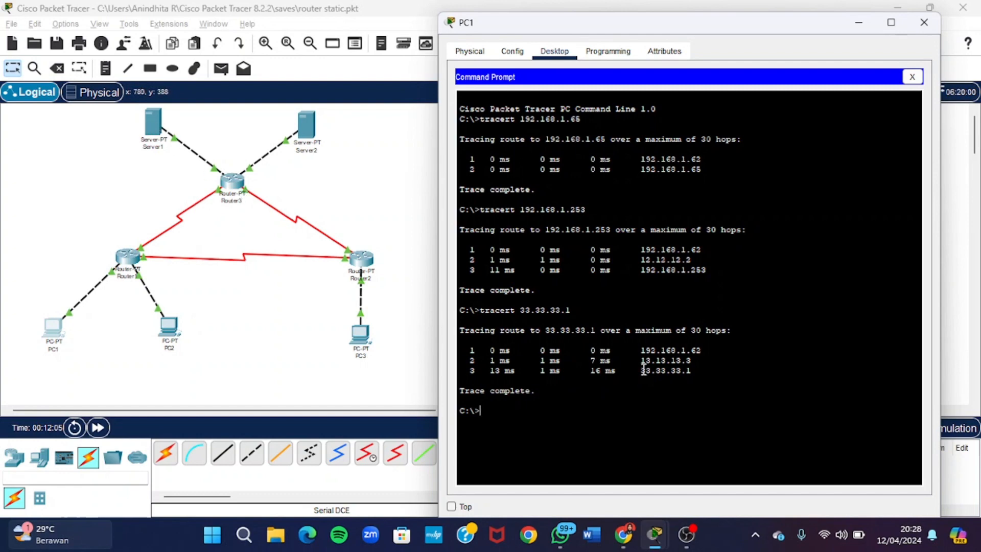
drag(641, 370, 705, 374)
- Run tracert 43.43.43.1 from PC1's command prompt and close the PC1 window
click(503, 408)
text(tracert 43)
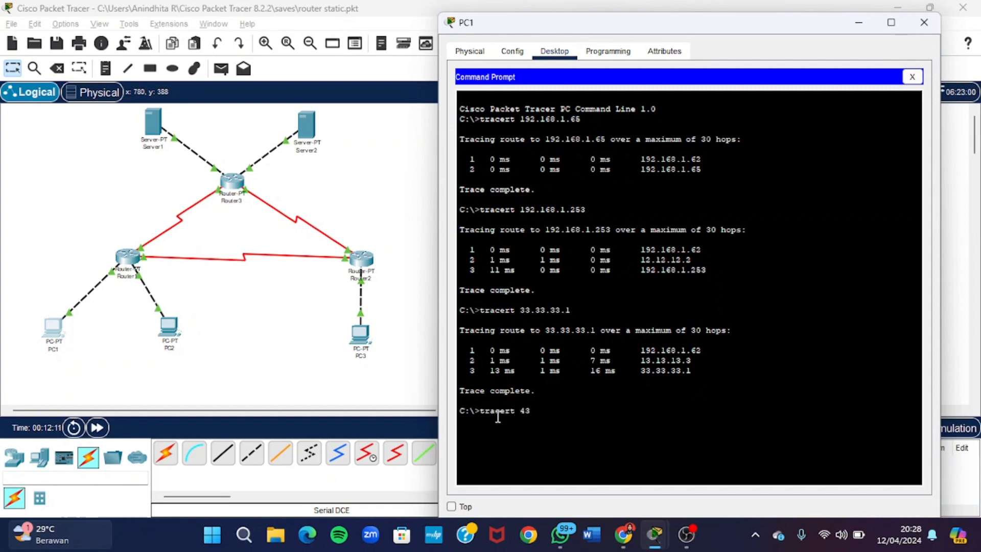
text(.43)
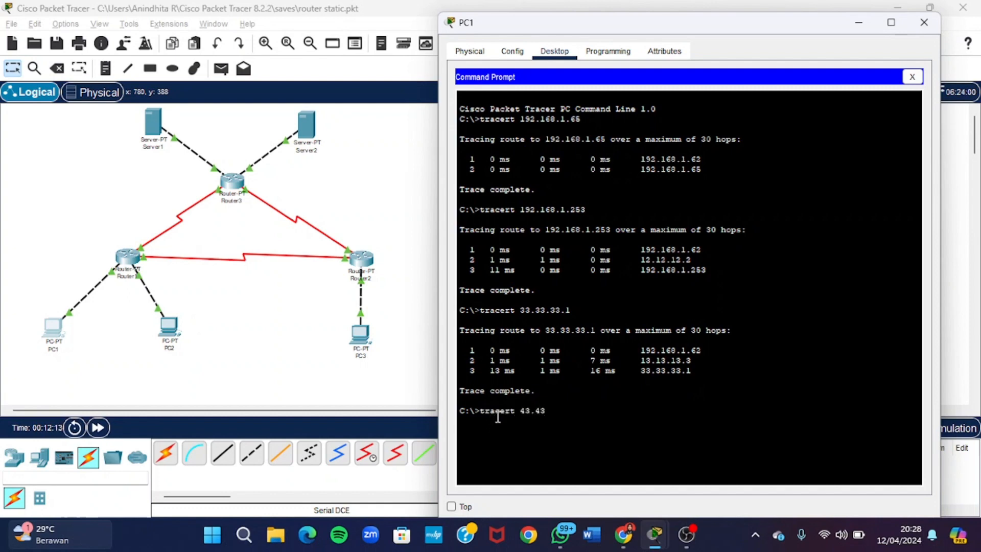
text(.43.)
key(Return)
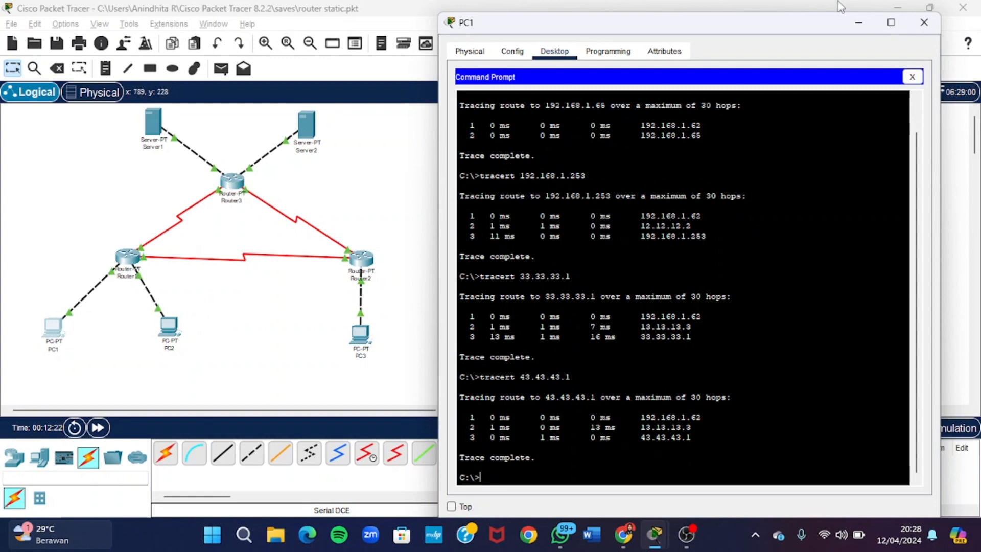
click(918, 28)
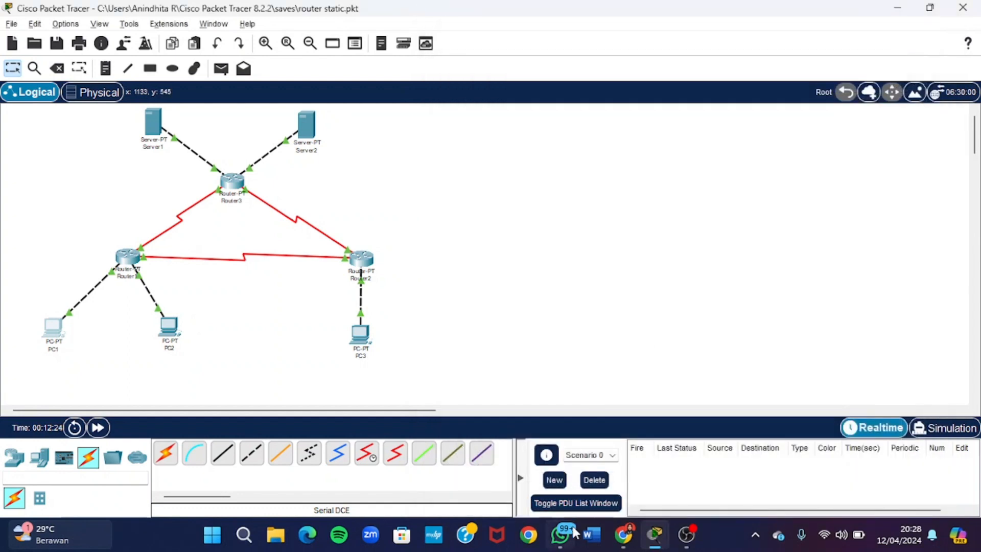
- Check the list of routes in the Chrome guide, return to Packet Tracer and open PC3's command prompt beside the topology
click(624, 543)
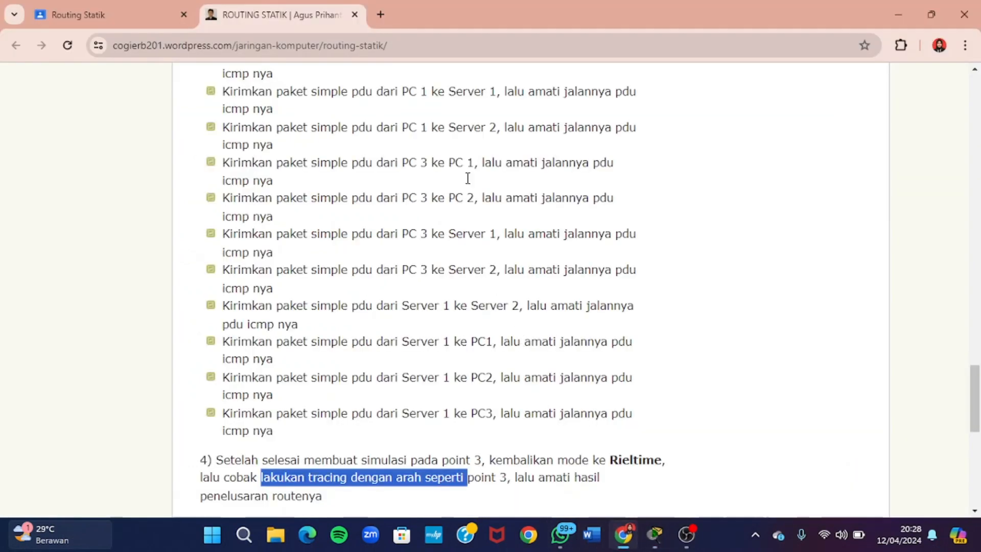
click(655, 536)
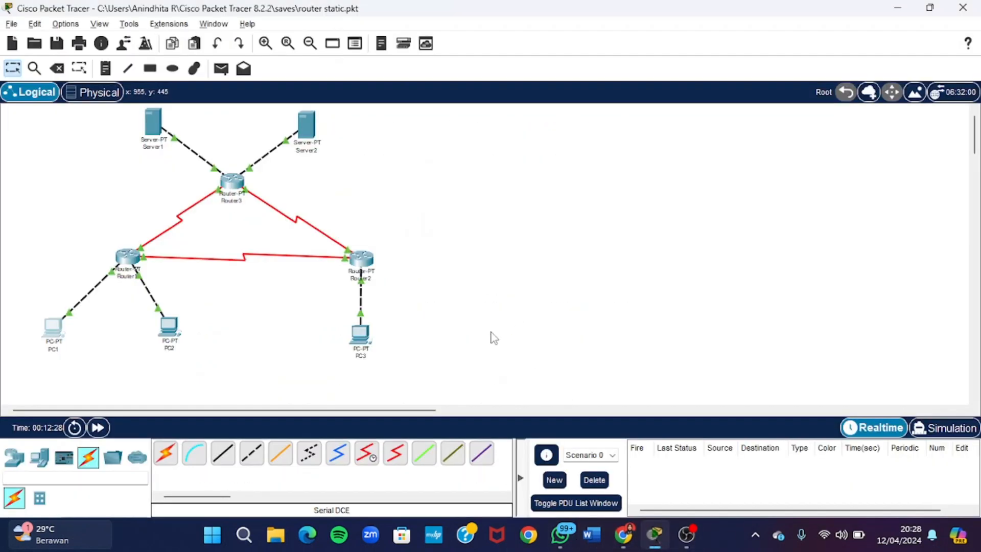
click(362, 335)
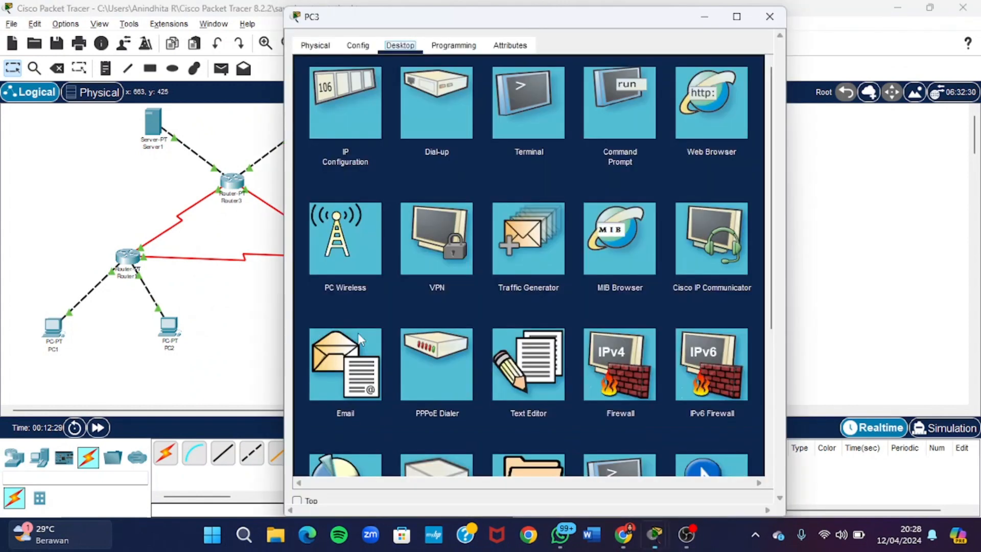
click(626, 118)
drag(552, 25, 710, 29)
- Trace the routes from PC3 to 192.168.1.1 and 192.168.1.65 with tracert
text(tr)
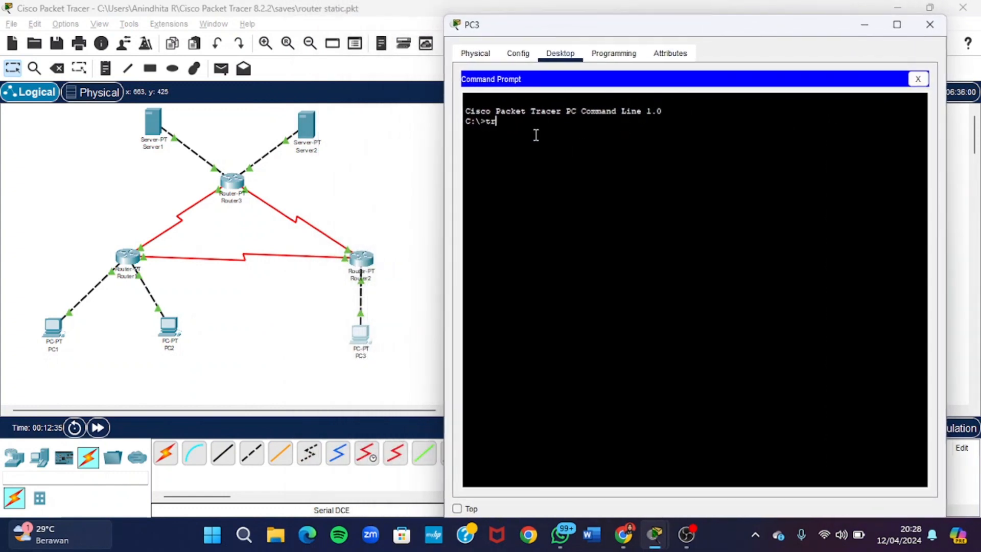
text(acert)
key(BackSpace)
text(192.168.1.1)
key(Return)
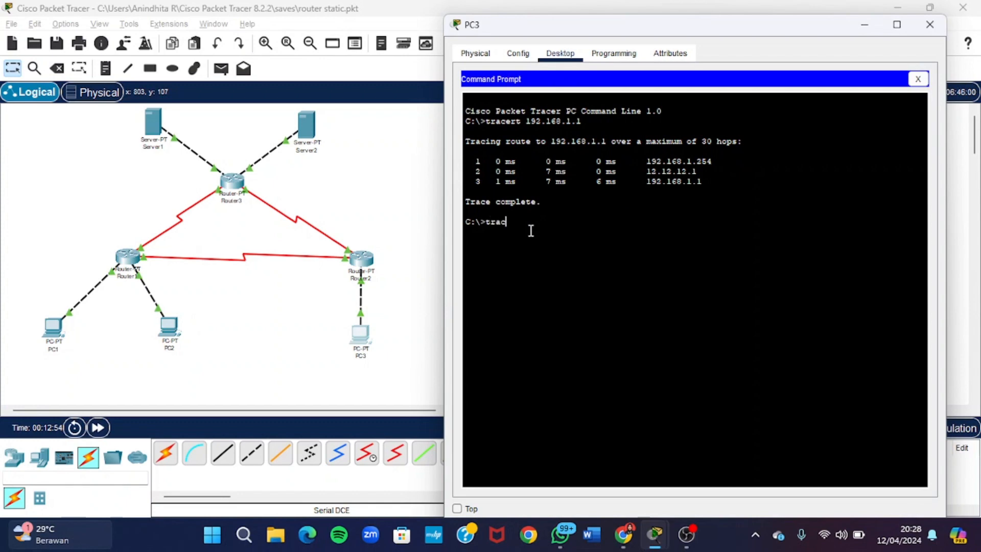
text(192.168.1.65)
key(Return)
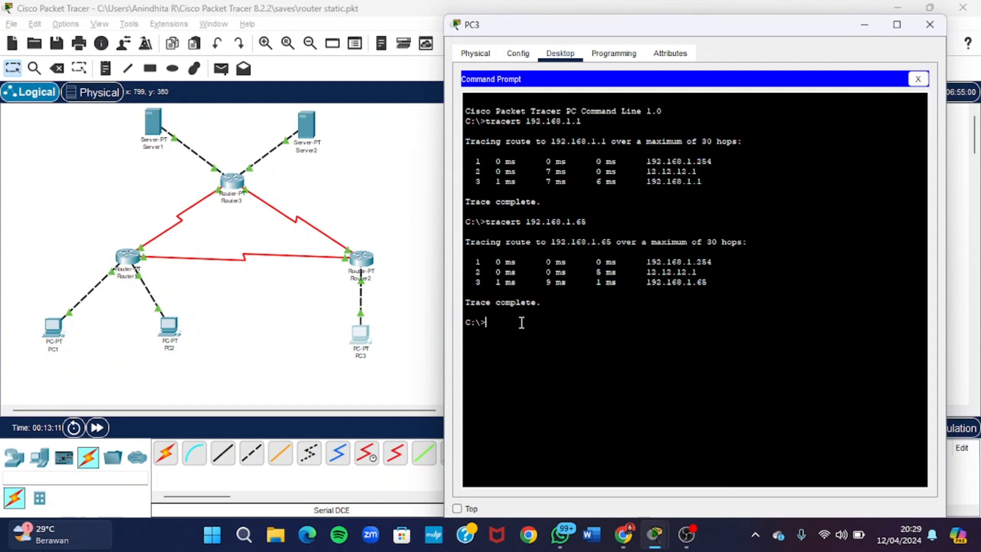
- Run tracert 33.33.33.1 from PC3's command prompt and highlight the second and third hop addresses
text(tra)
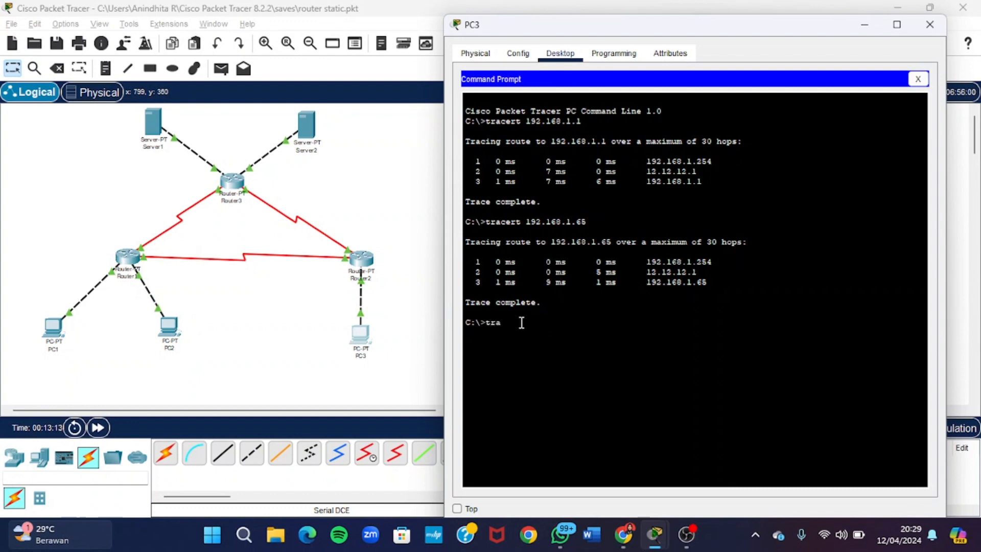
text(cert 33.33.33.1)
key(Return)
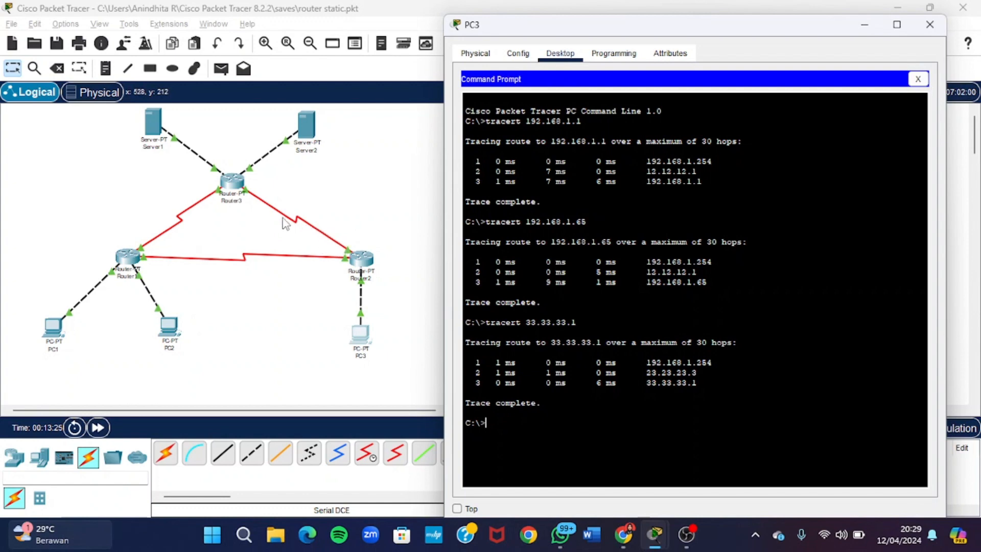
double_click(667, 372)
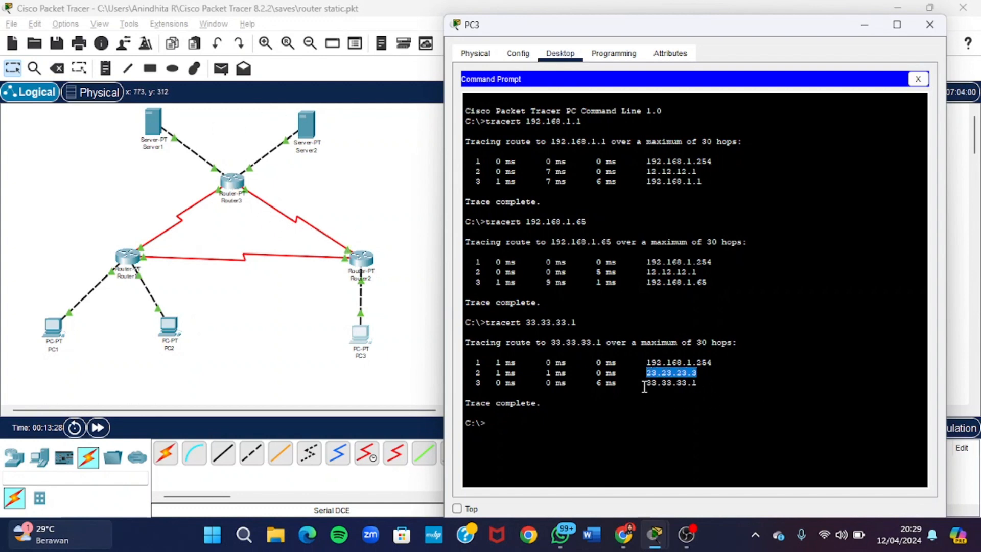
drag(646, 384, 704, 384)
- Run tracert 43.43.43.1 from PC3's command prompt and close the PC3 window
click(521, 430)
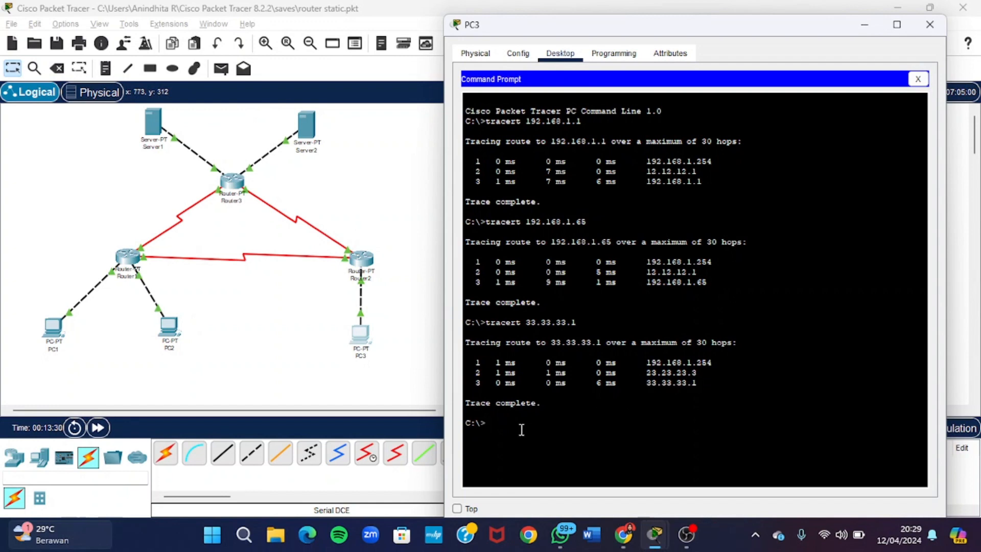
text(tracert 43.43.43.1)
key(Return)
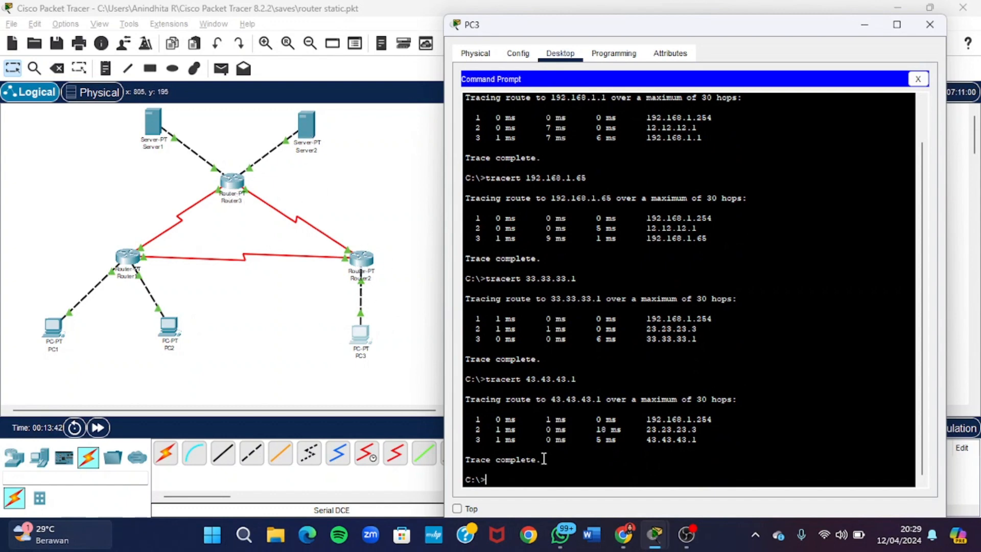
click(930, 27)
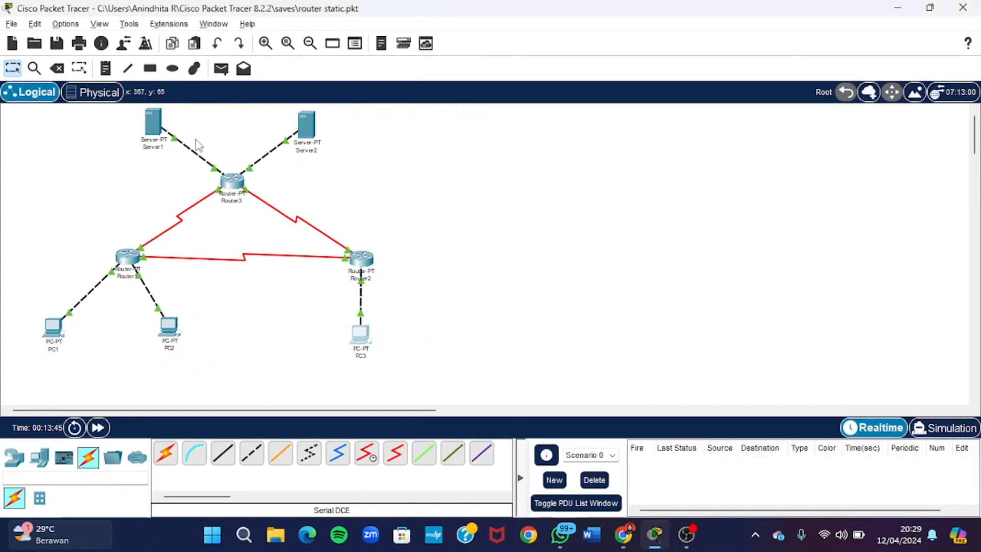
- Open Server1's command prompt beside the topology and run tracert 192.168.1.1
click(154, 123)
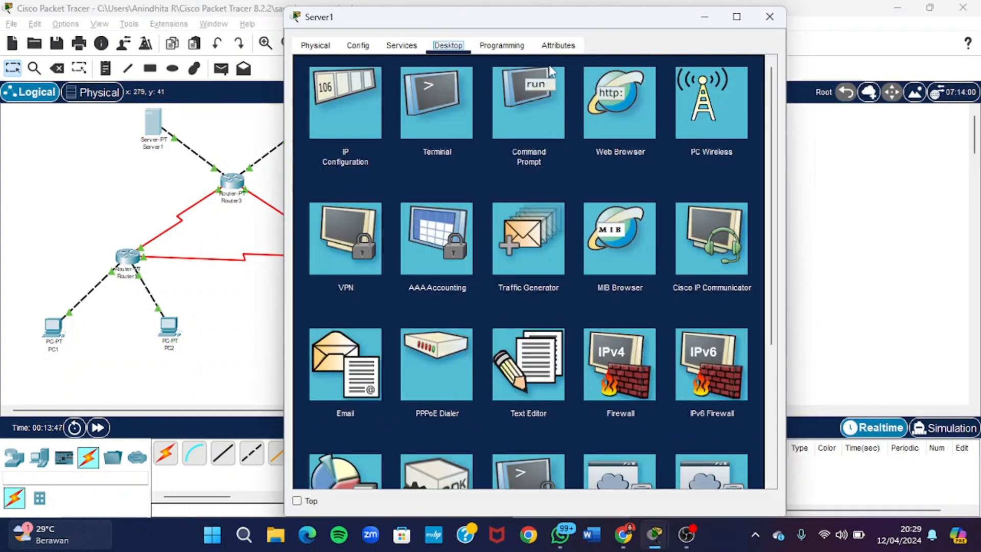
click(530, 107)
drag(532, 28, 675, 41)
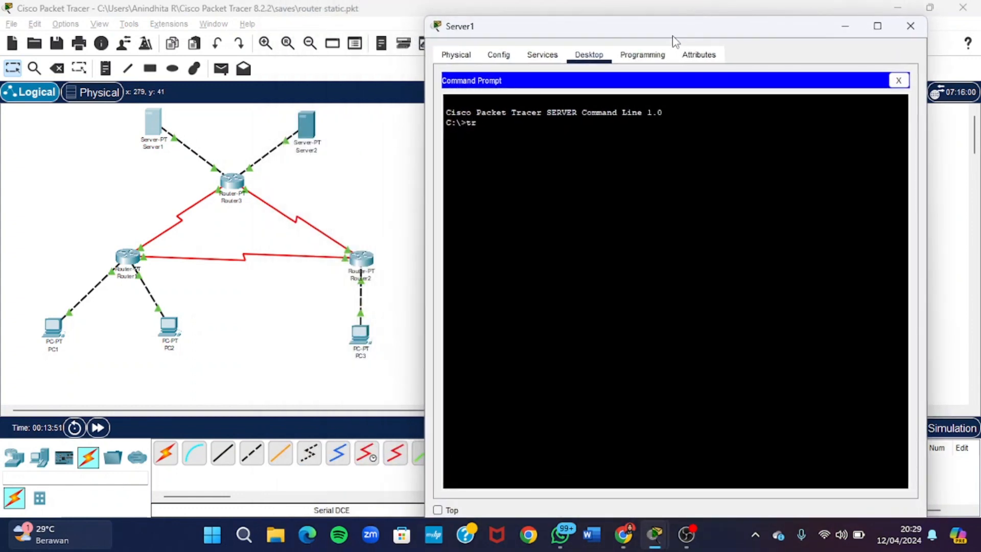
text(tracert)
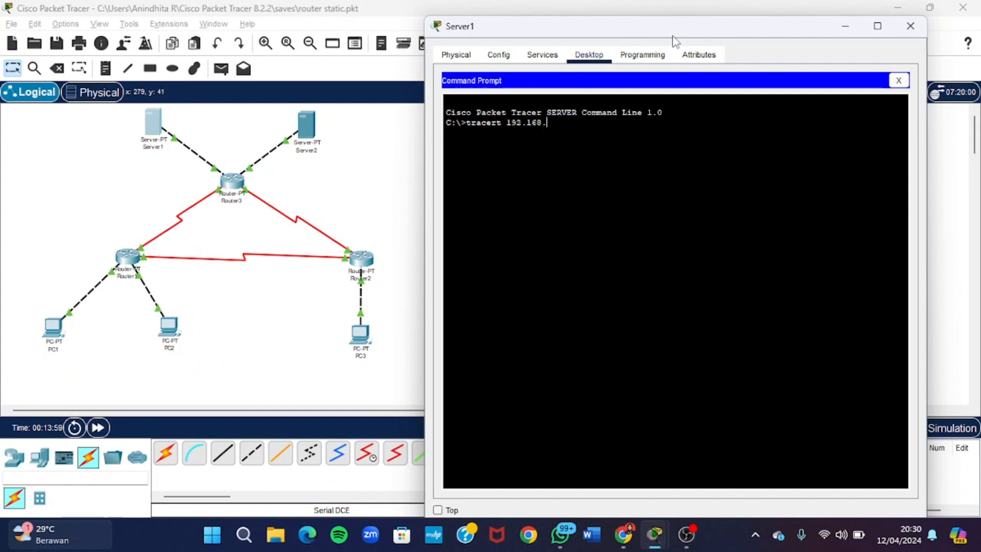
text(192.168.1.1)
key(Return)
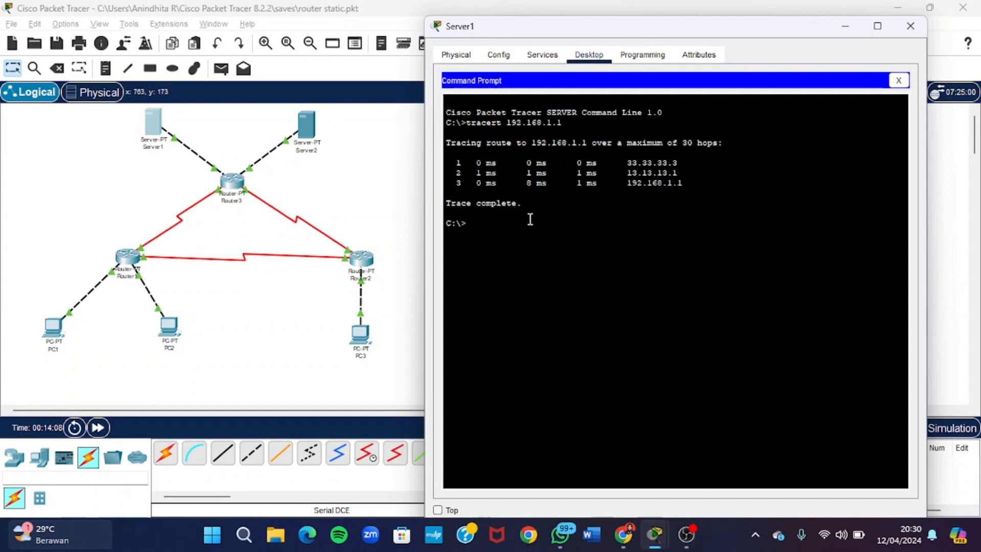
- Run tracert 192.168.1.65 from Server1's command prompt
text(reacert 192.168.1.65)
key(Return)
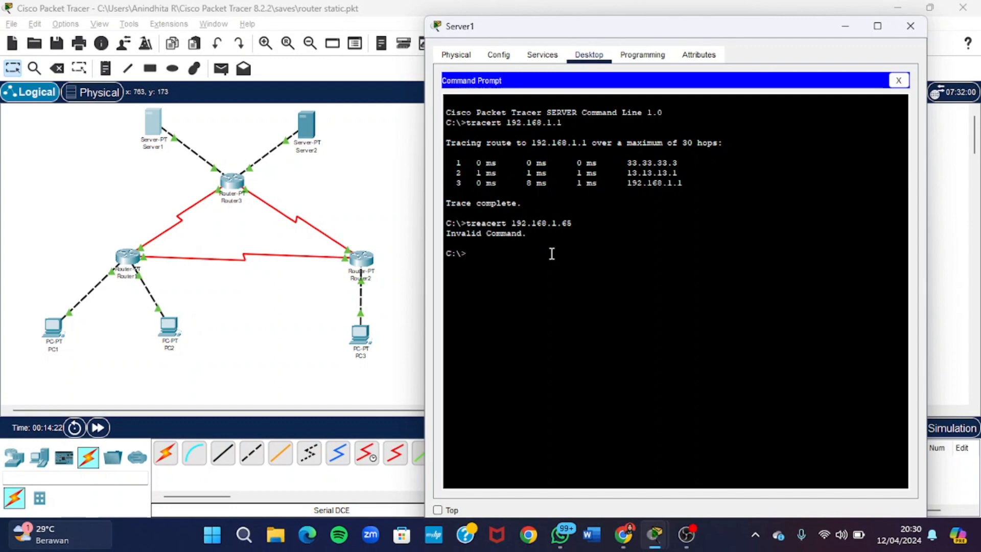
text(tracert 192.168.1.65)
key(Return)
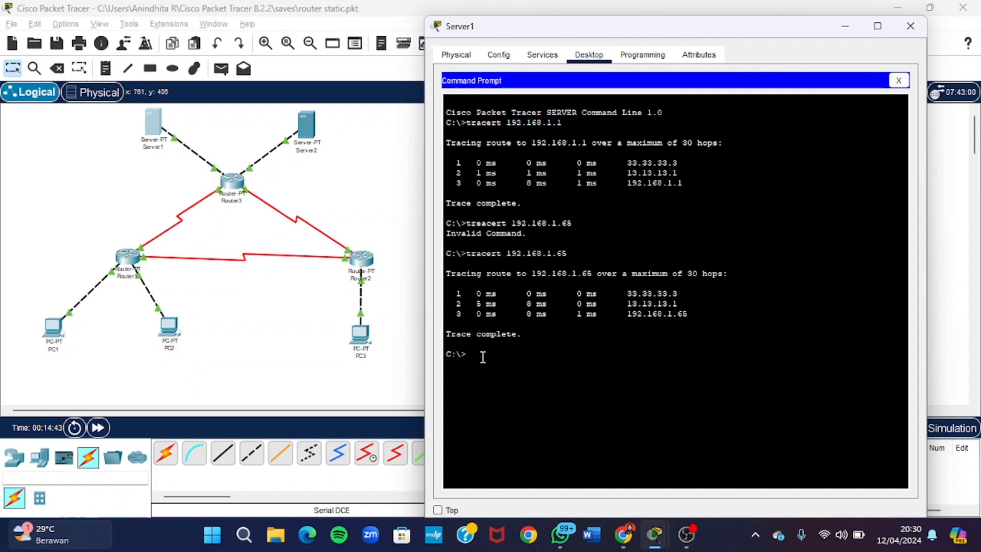
- Trace the routes from Server1 to 192.168.1.253 and 43.43.43.1 with tracert, and close the Server1 window
text(tracert 192.168.1.253)
key(Return)
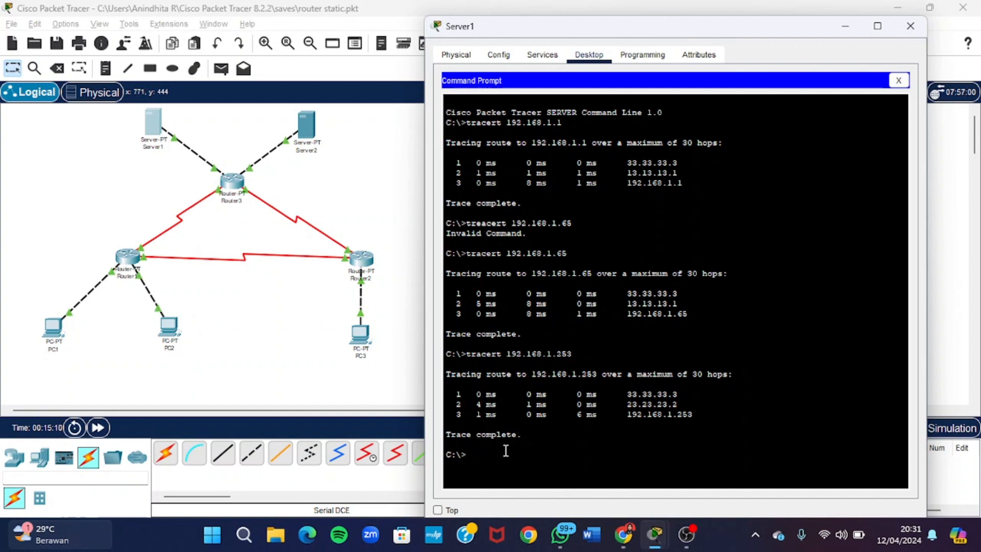
text(tracert 43.43.43.1)
key(Return)
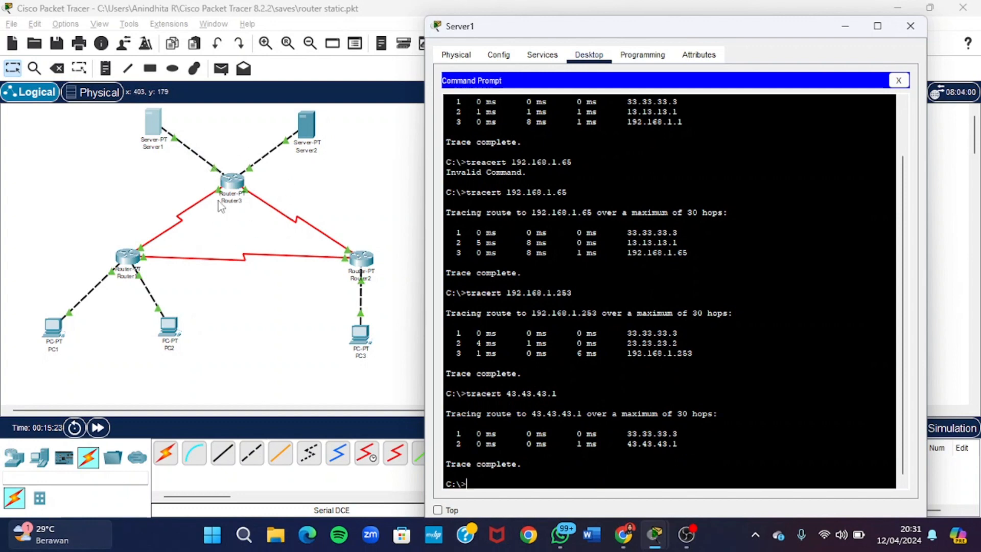
click(910, 27)
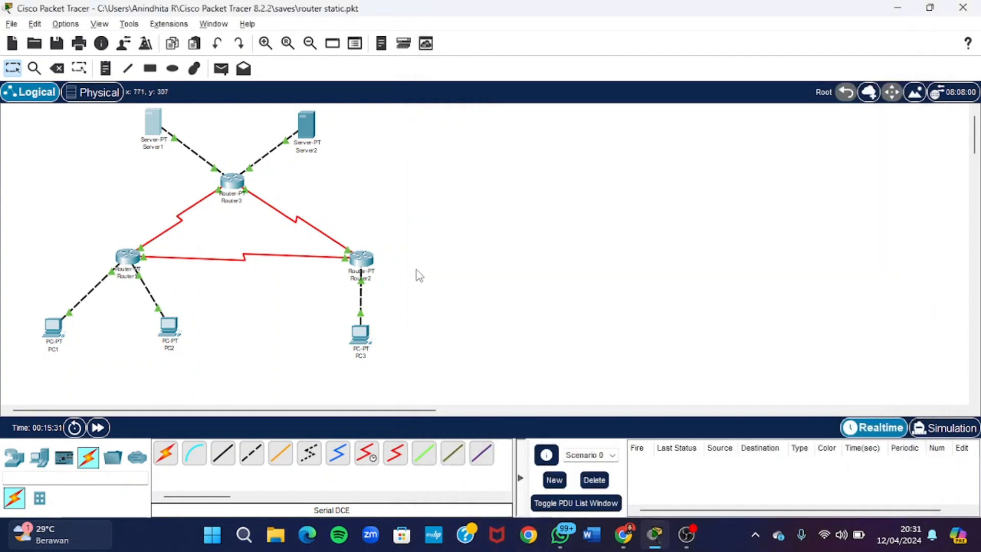